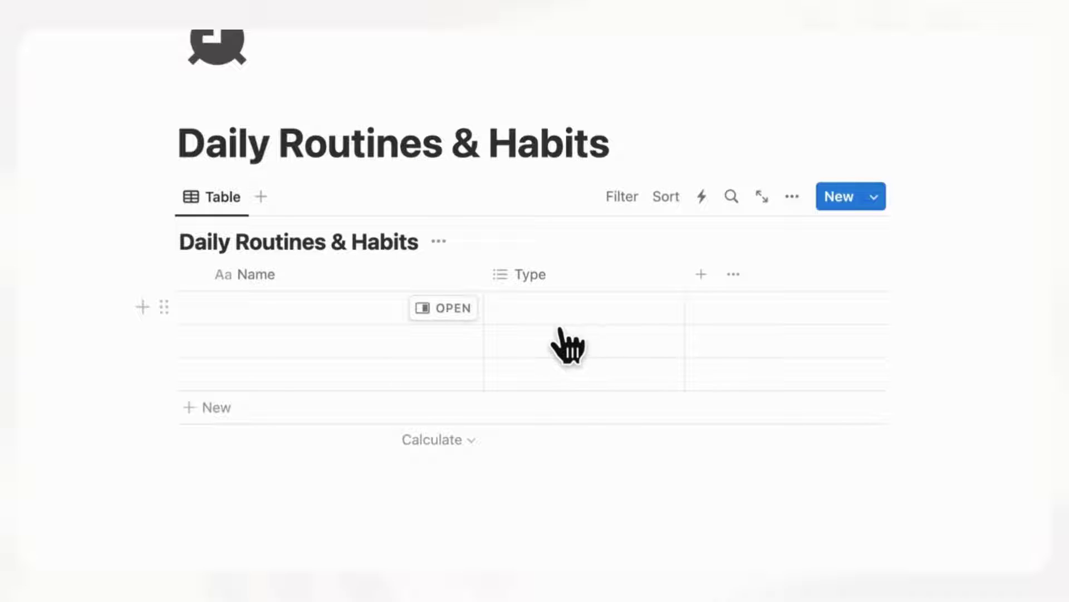
Step: Insert a sun emoji on a new line below the Daily Routines & Habits table
left_click(561, 322)
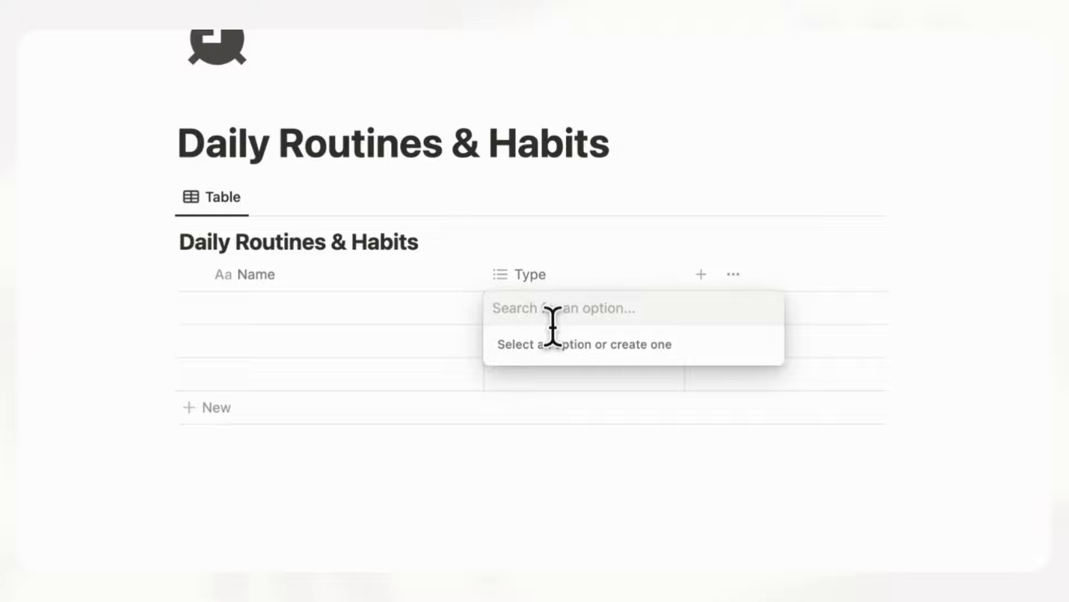
left_click(346, 508)
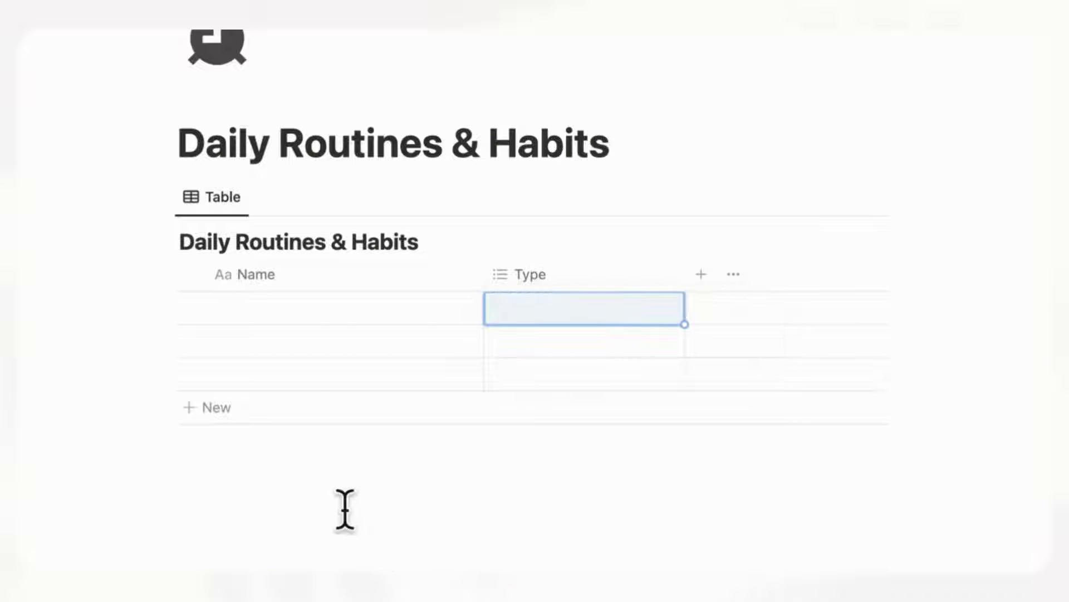
left_click(305, 490)
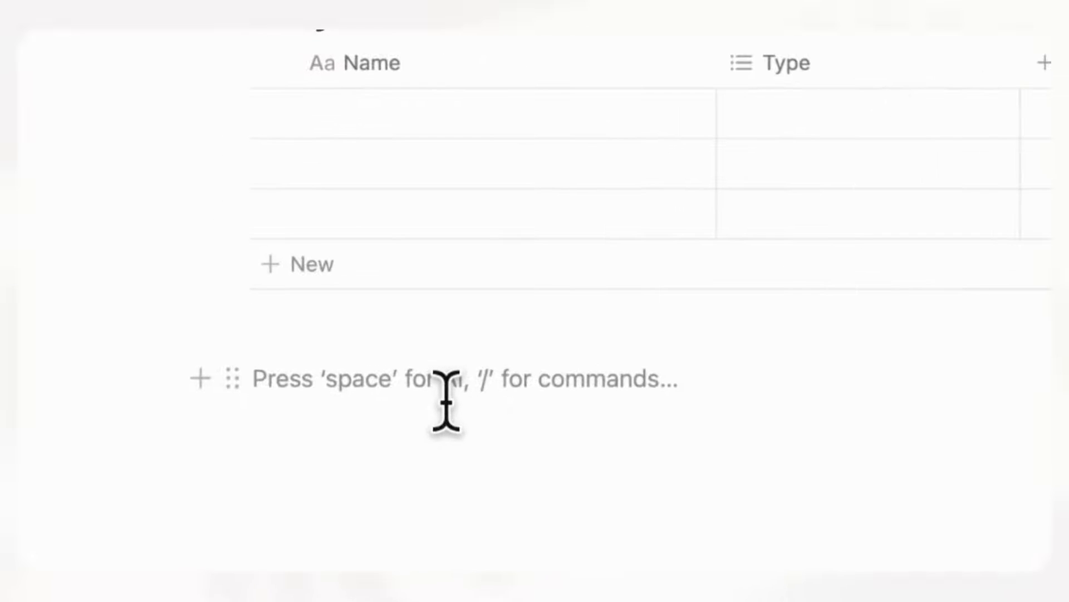
type(":")
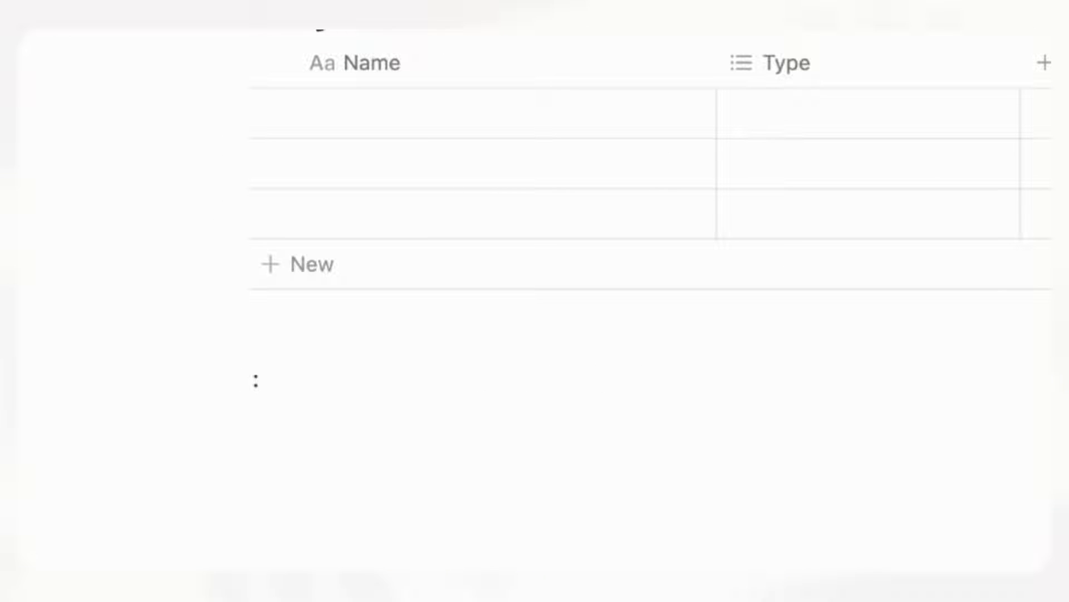
type("sun")
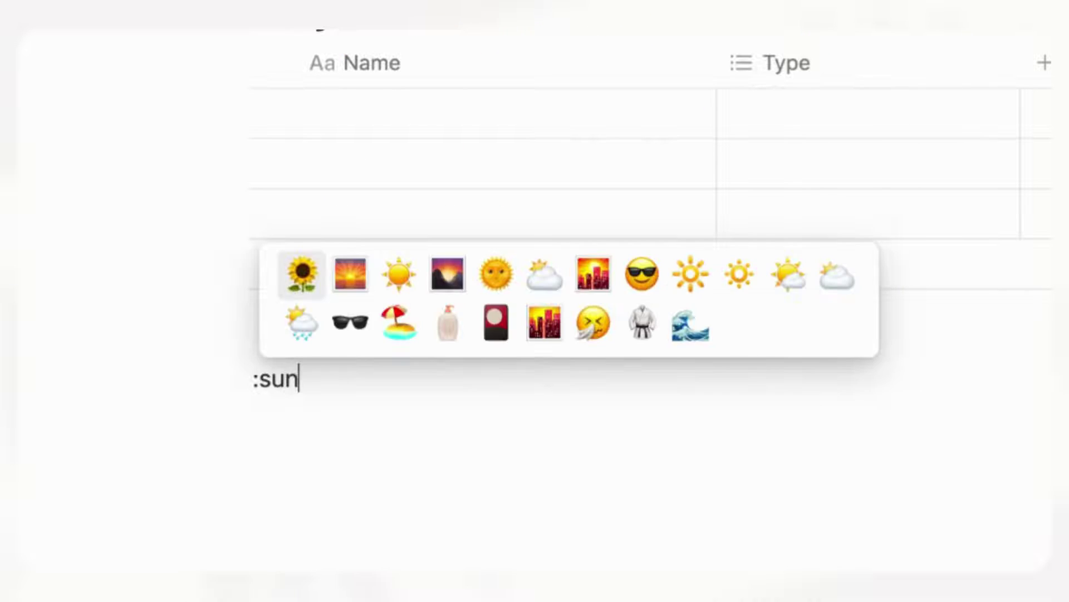
key("Return")
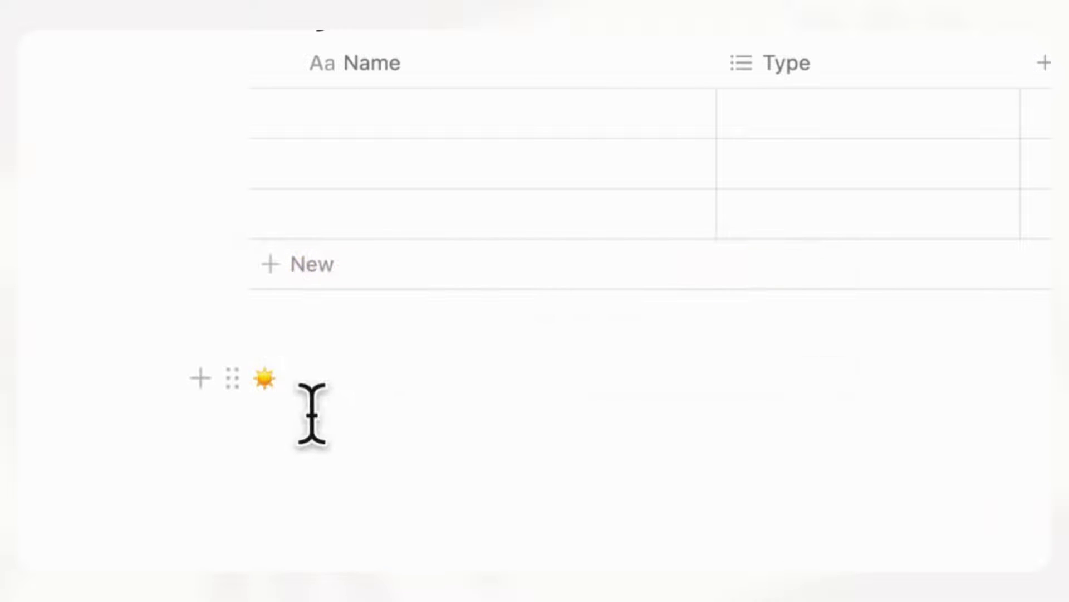
Step: Add a twelve o'clock clock-face emoji on a new line below the sun emoji
key("Return")
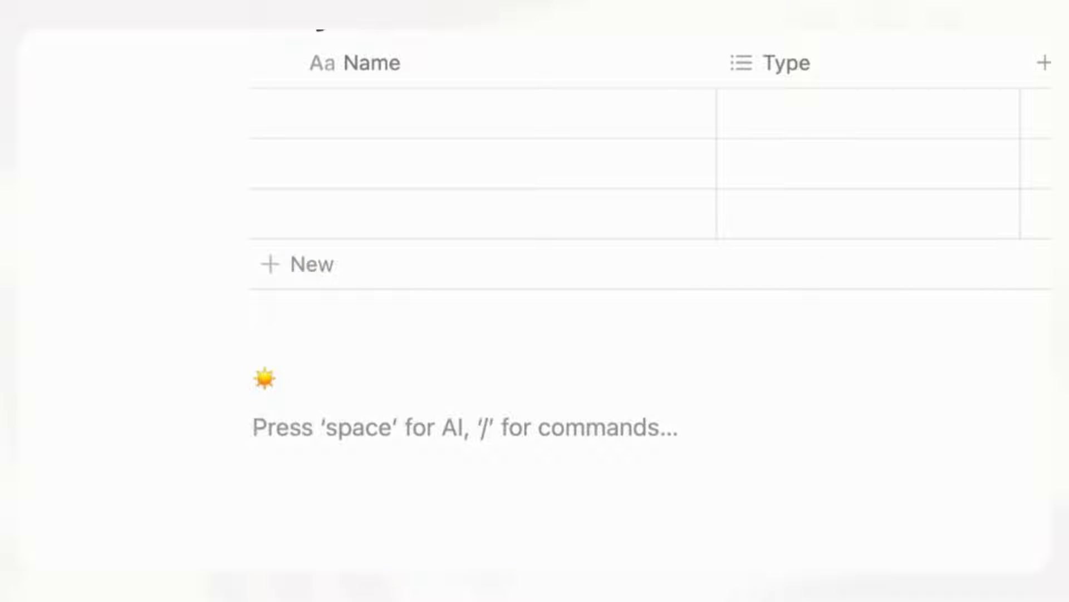
type(":")
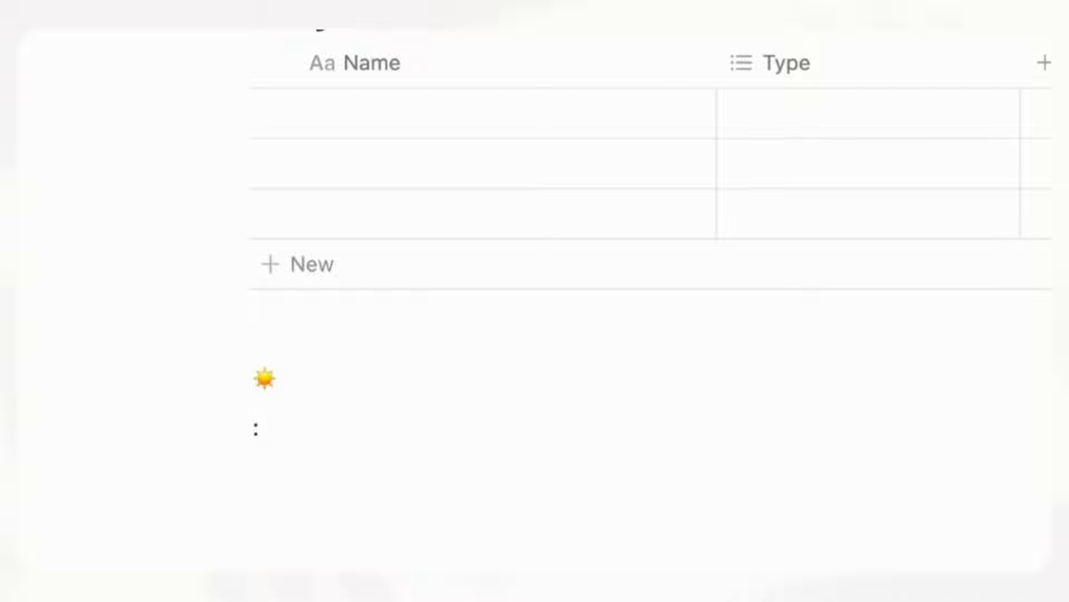
type("noon")
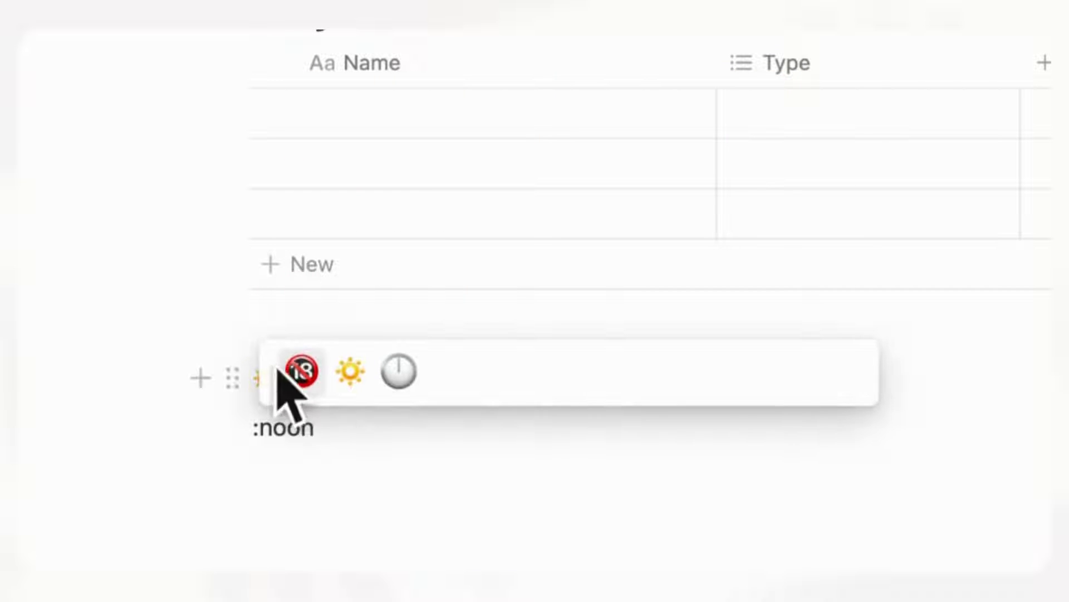
left_click(420, 395)
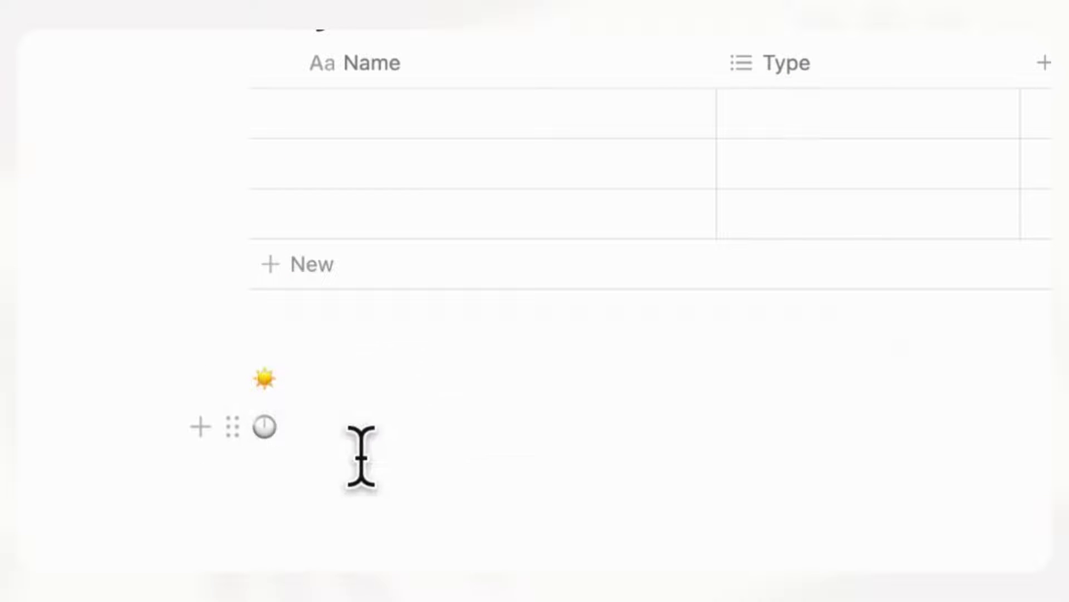
Step: Add a crescent moon emoji on a new line below the clock emoji
key("Return")
type(":")
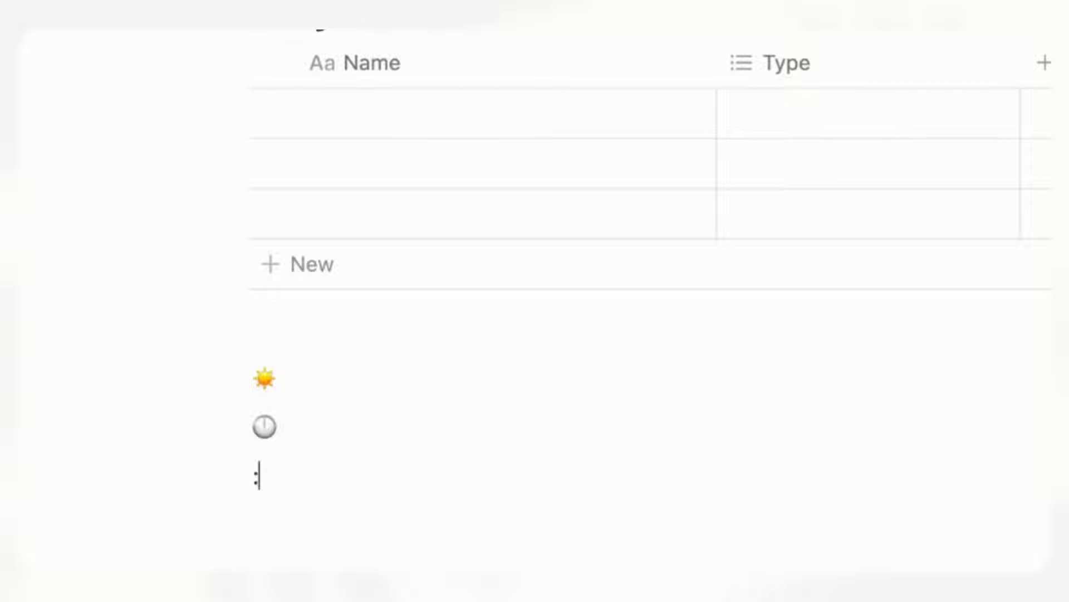
type("moon")
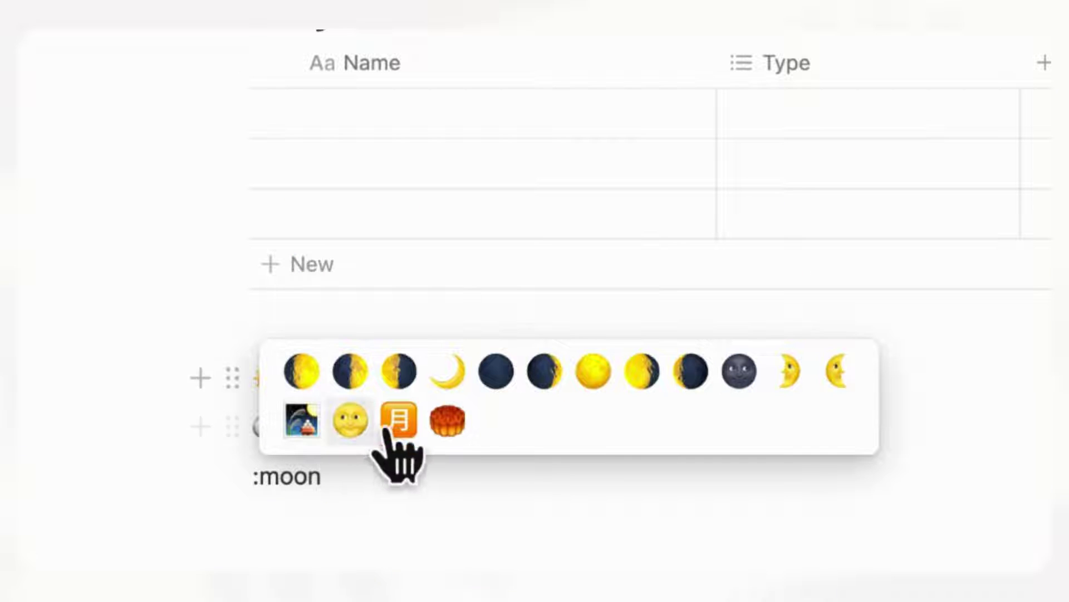
left_click(469, 392)
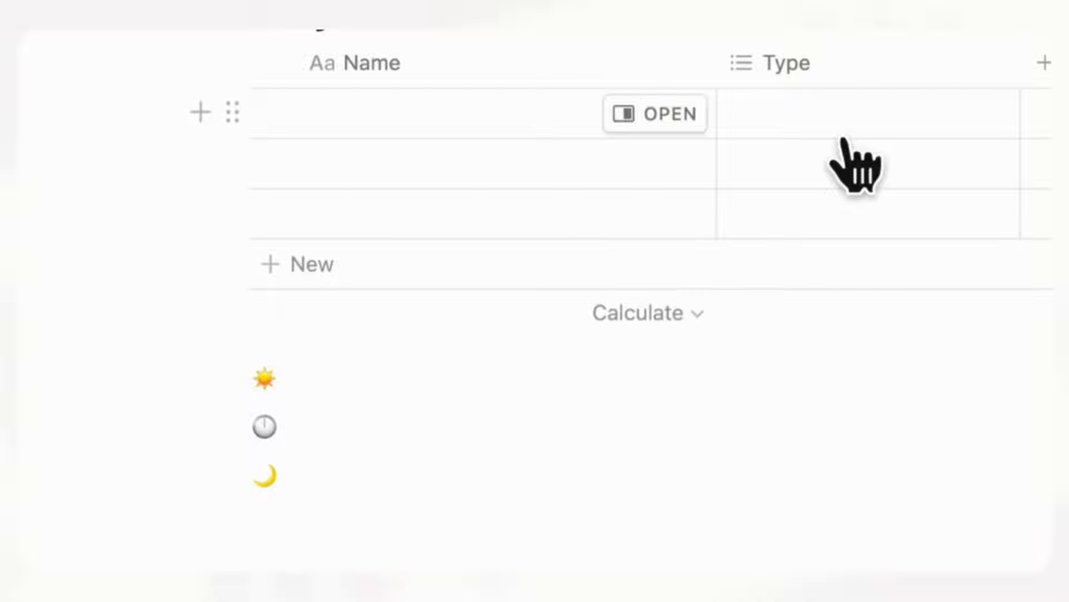
Step: Create a "☀️ Morning" option in the first row's Type cell, reusing the sun emoji from below the table
left_click(841, 130)
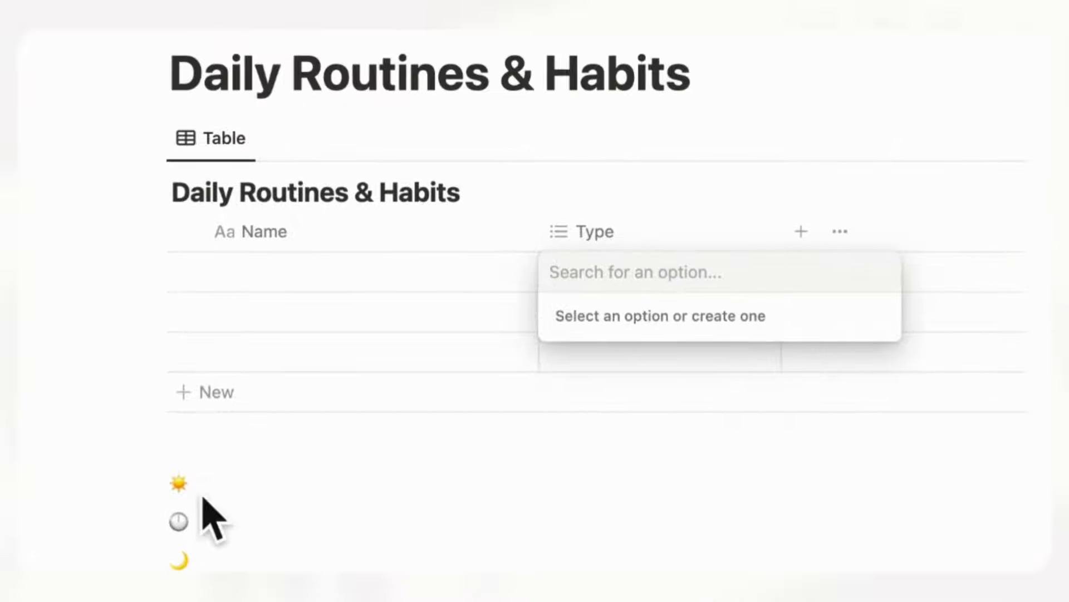
left_click_drag(211, 518, 182, 506)
left_click(622, 286)
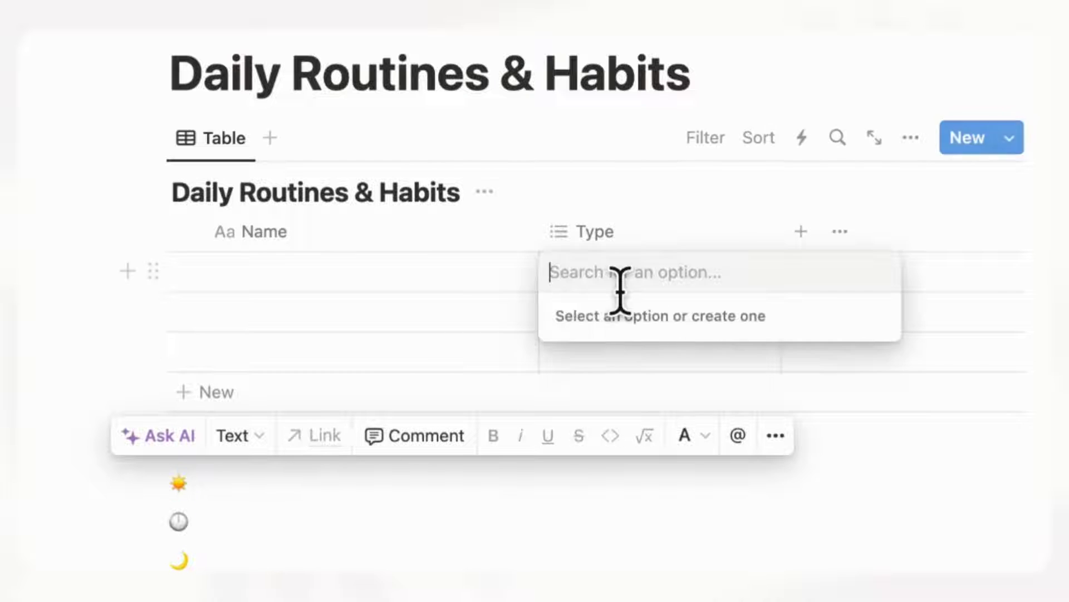
type("☀️")
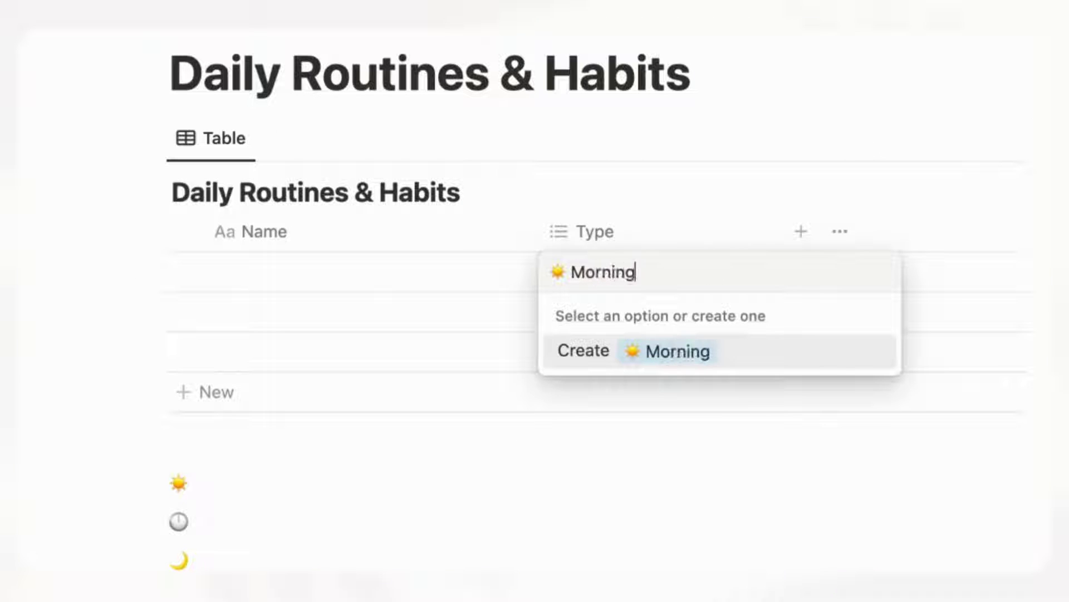
type("Morning")
key("Return")
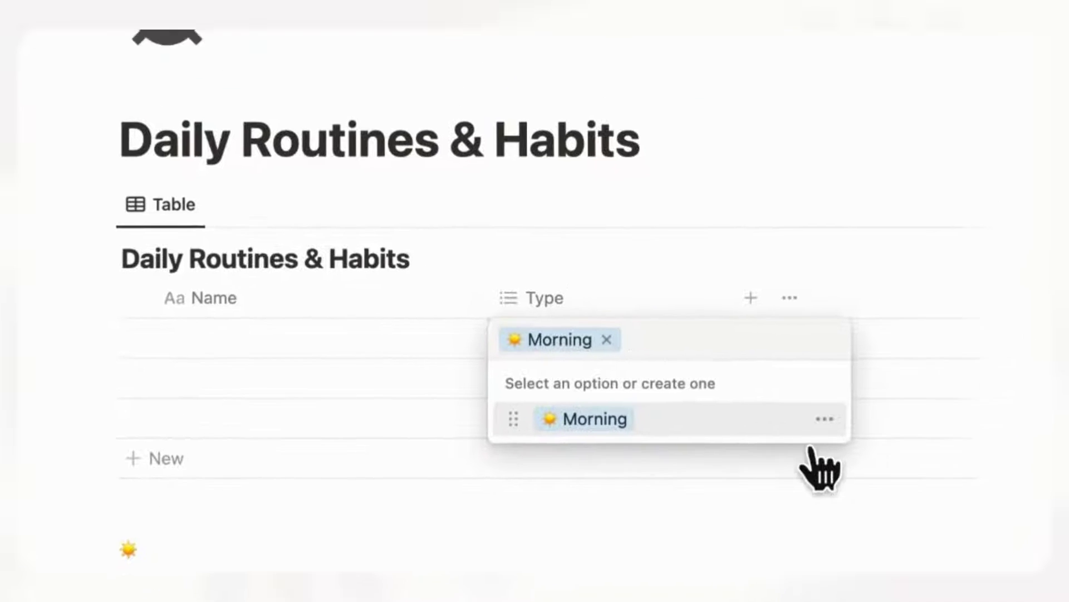
Step: Set the Morning option's color to light gray and remove the option from the first row's Type cell
left_click(825, 419)
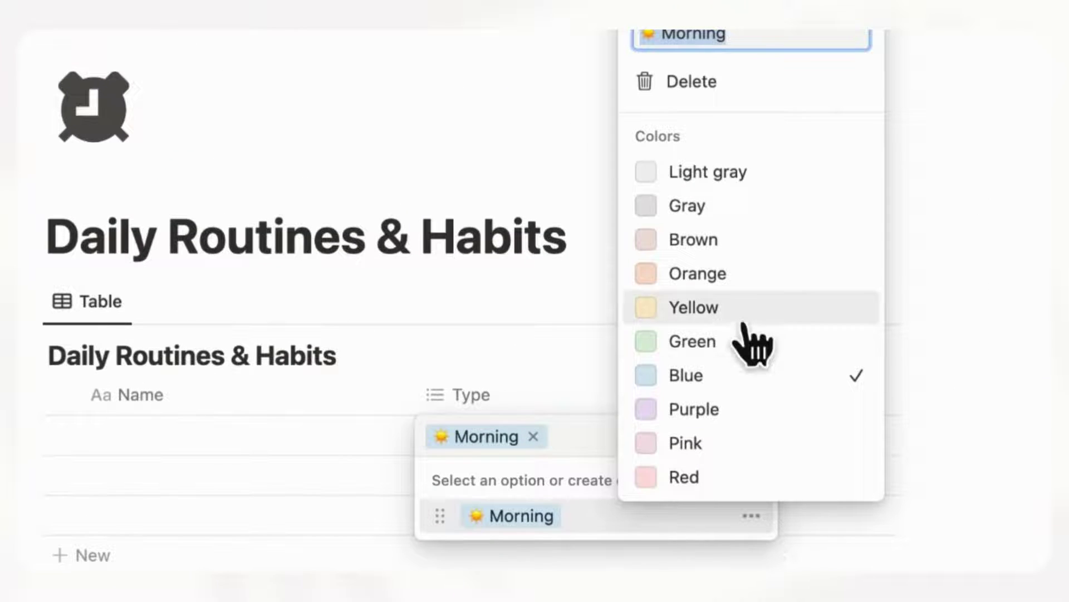
left_click(764, 179)
key("Escape")
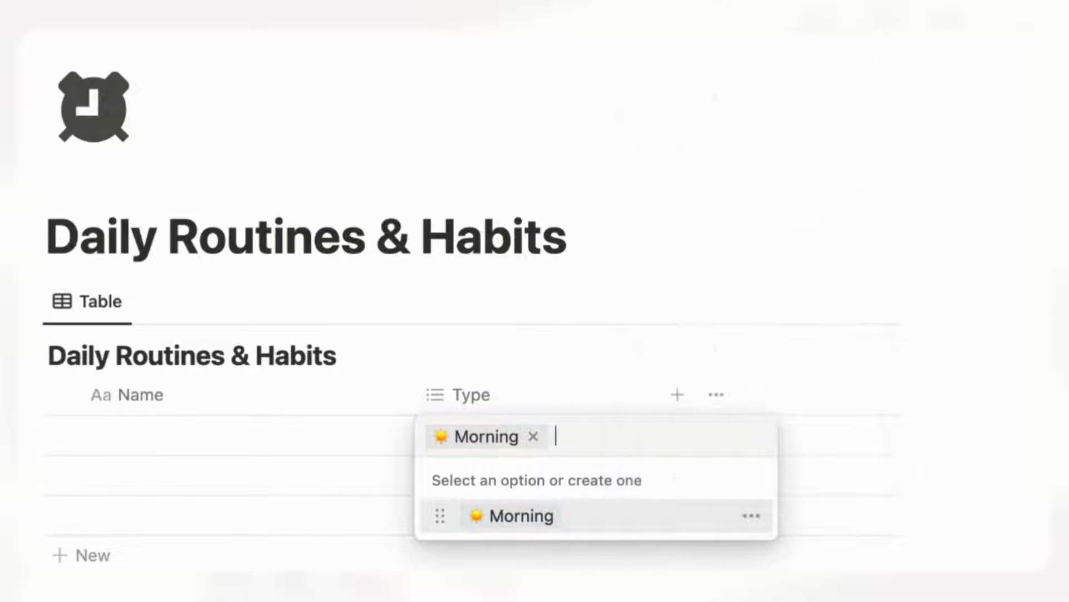
key("BackSpace")
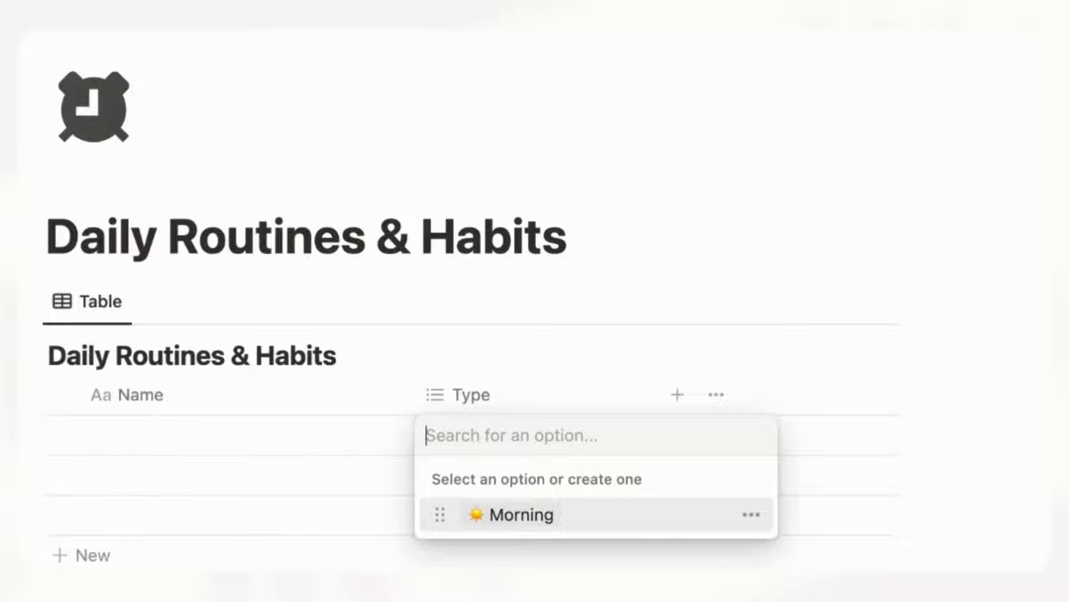
key("Escape")
Step: Create a "🕛 Afternoon" option in the first row's Type cell, reusing the clock emoji from below the table
double_click(55, 591)
left_click(475, 453)
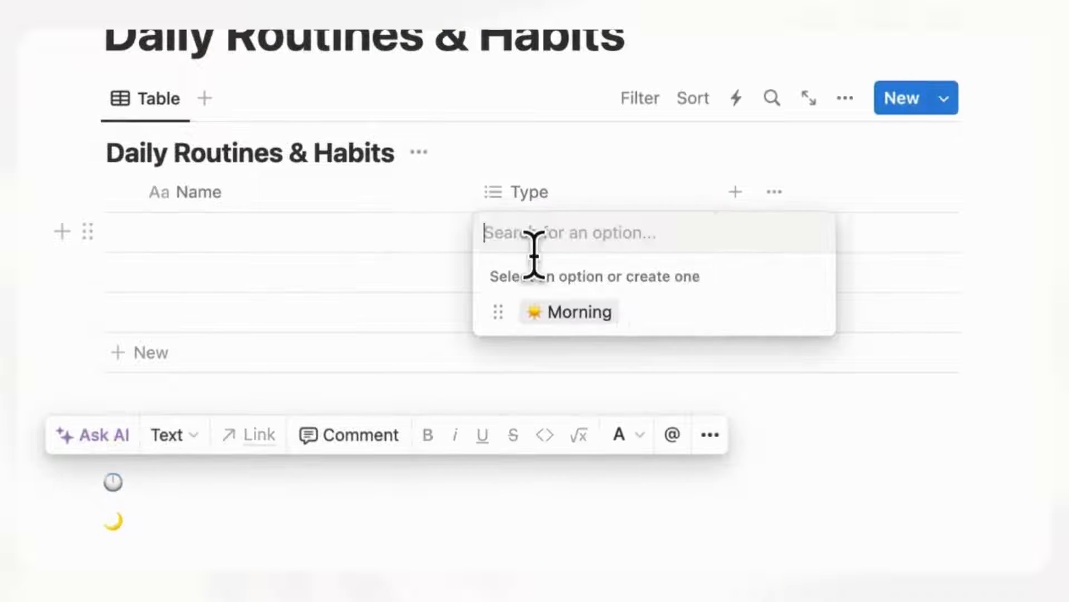
type("🕛")
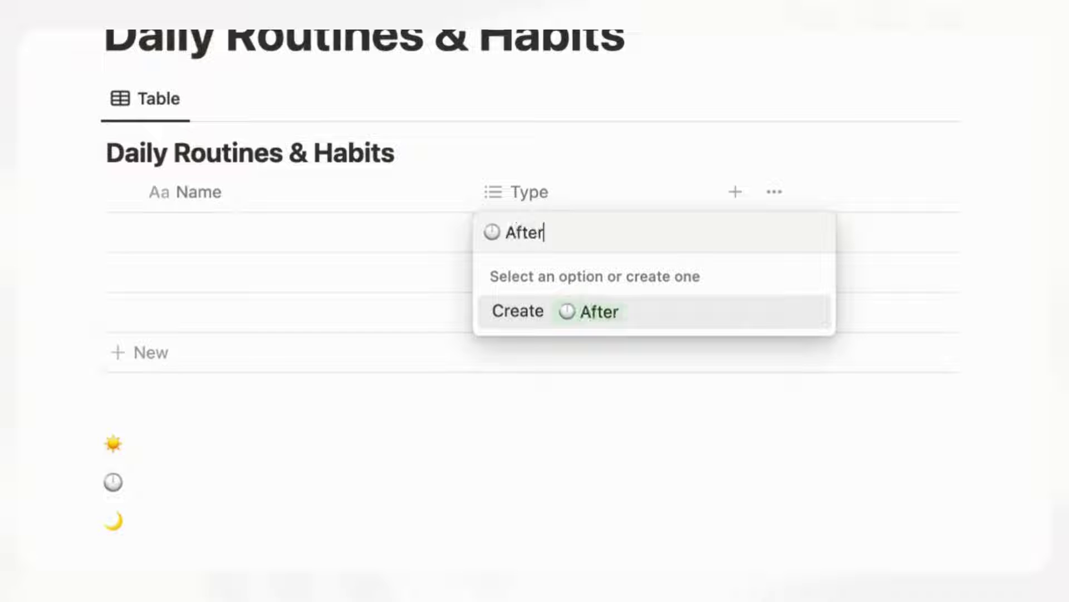
left_click(819, 326)
Step: Set the Afternoon option's color to light gray and close the Type option list
left_click(701, 383)
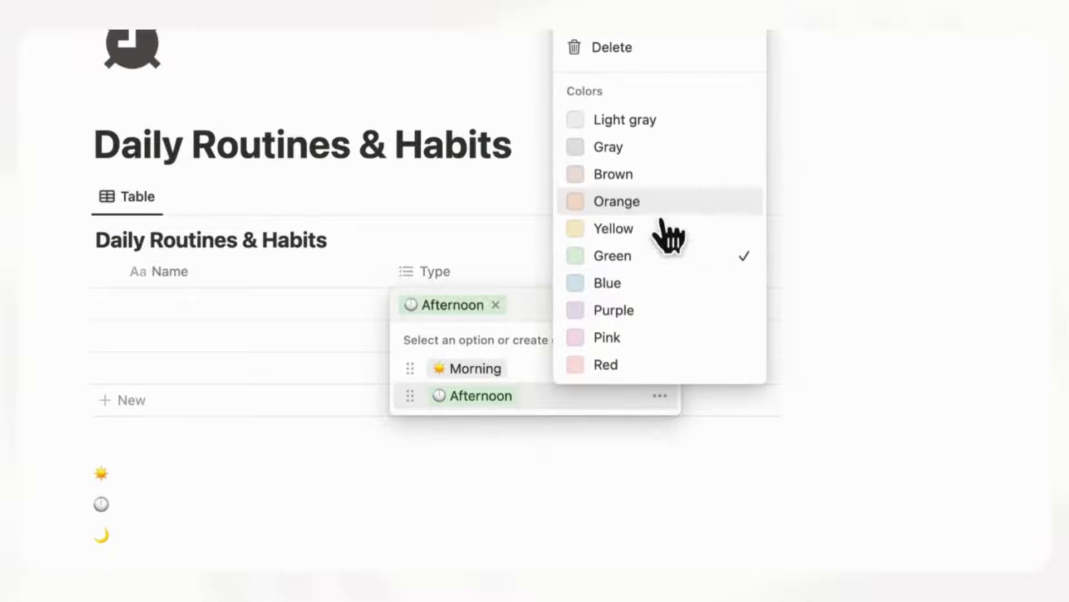
left_click(691, 90)
left_click(367, 510)
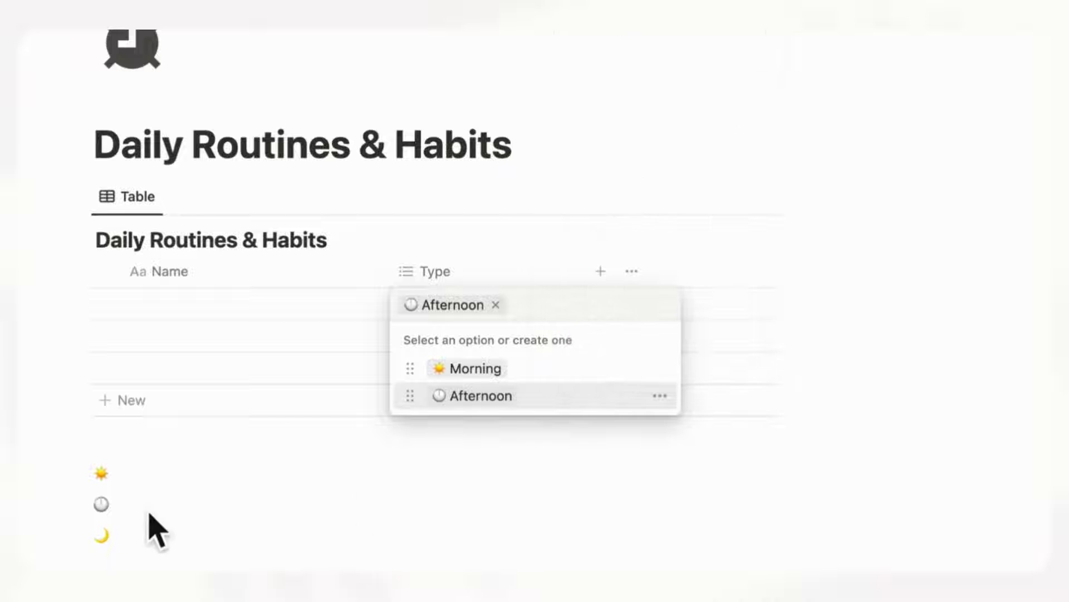
key("Escape")
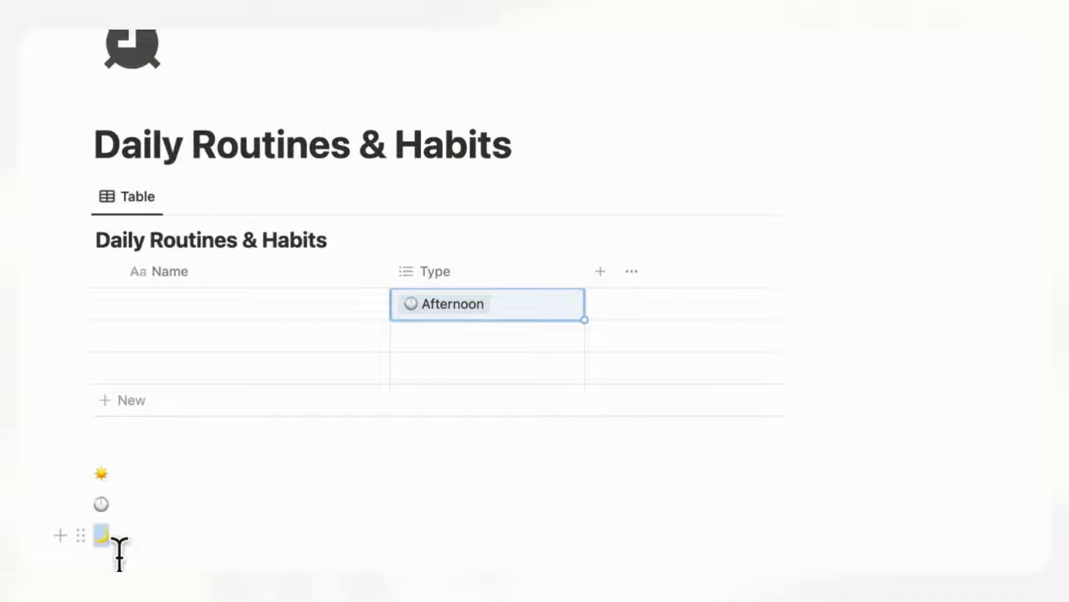
Step: Replace Afternoon in the first row's Type cell with a new "🌙 Evening" option, copying the moon emoji from below the table
left_click_drag(119, 553, 119, 553)
key("ctrl+c")
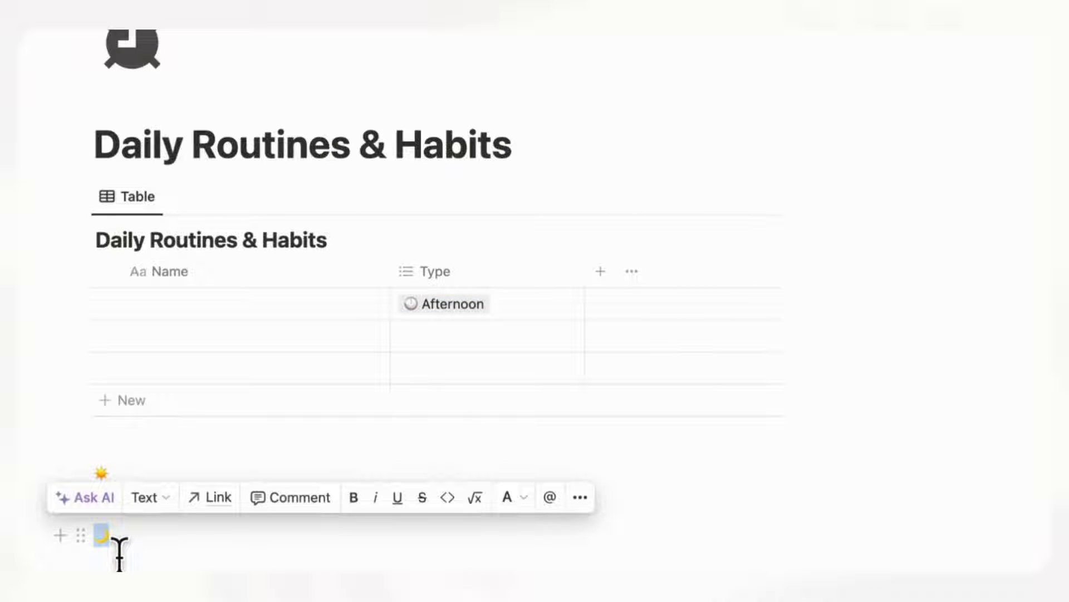
left_click(521, 315)
key("BackSpace")
key("ctrl+v")
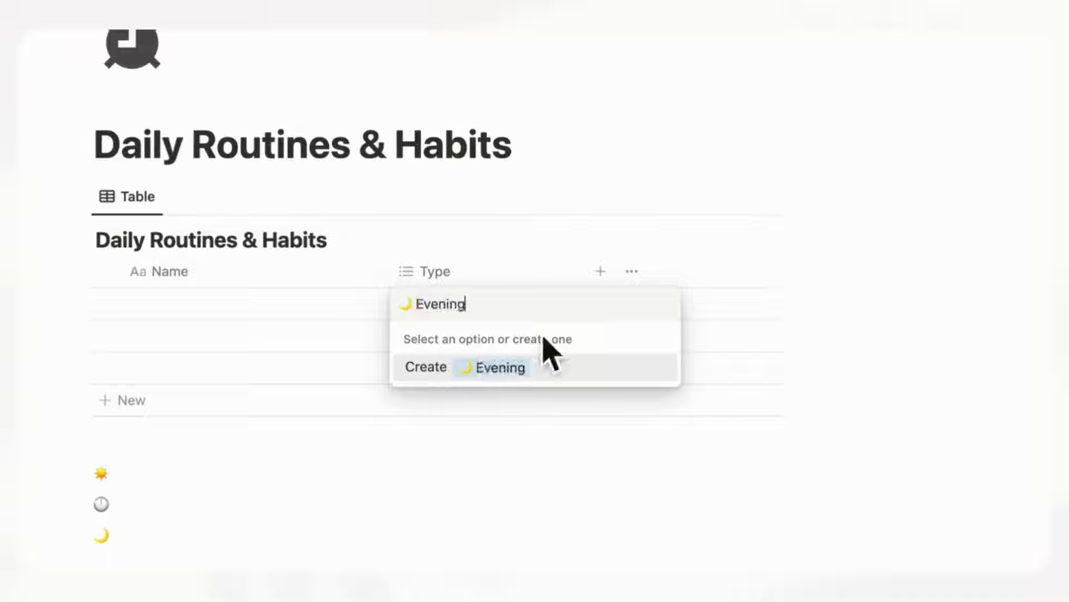
left_click(650, 379)
Step: Set the Evening option's color to light gray and clear it from the first row's Type cell
left_click(661, 424)
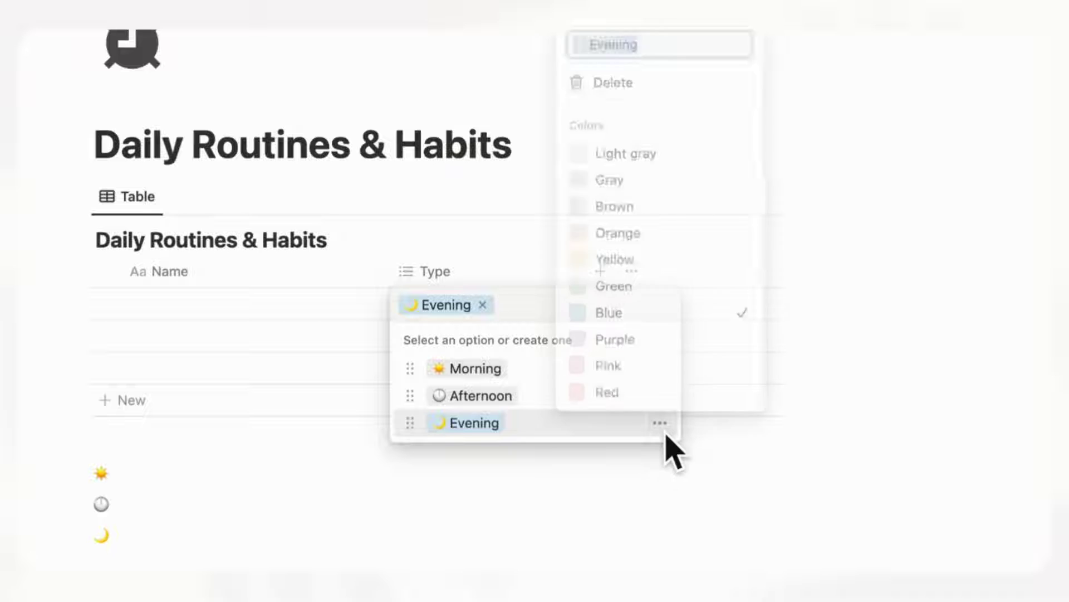
left_click(690, 152)
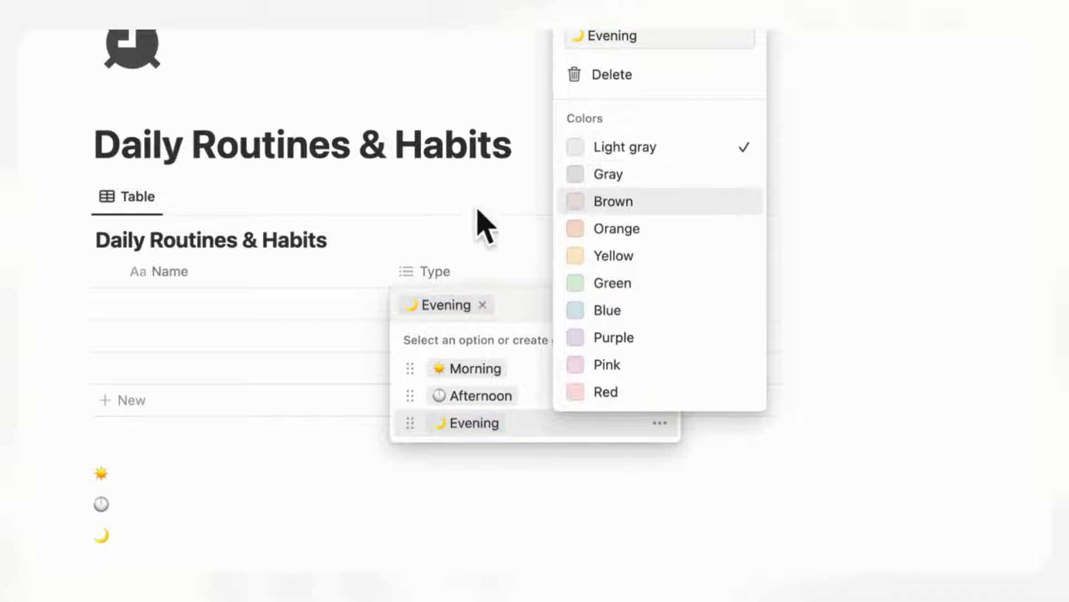
key("Escape")
key("Escape")
left_click(497, 303)
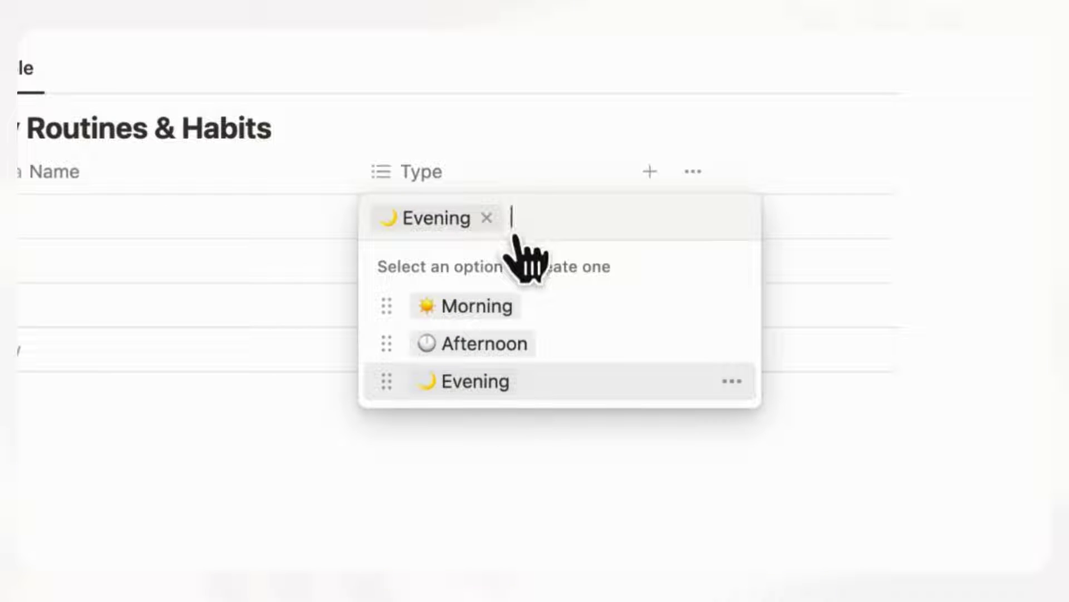
key("BackSpace")
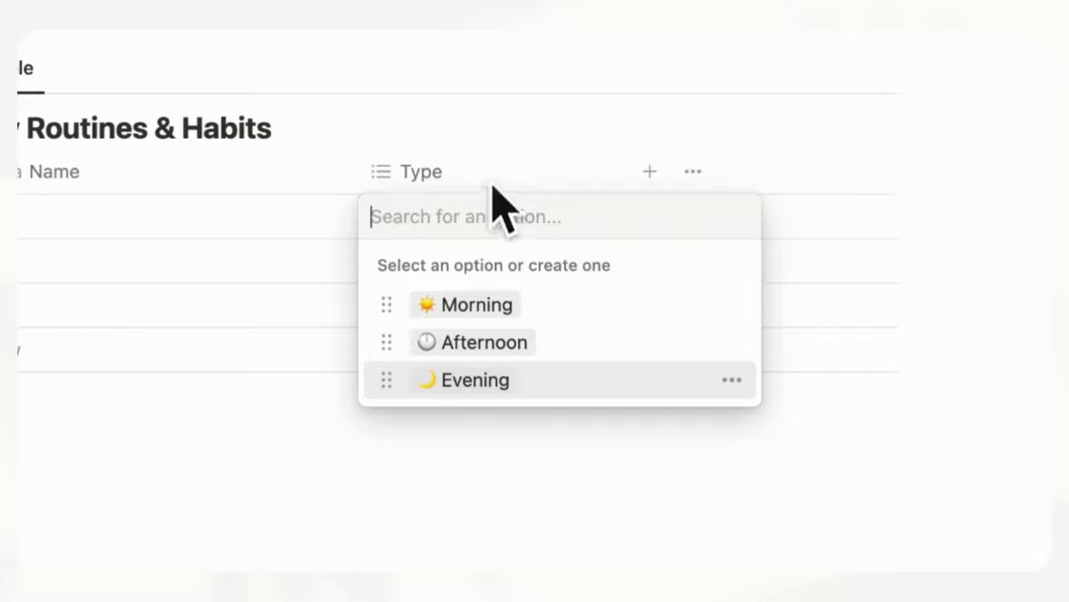
key("Escape")
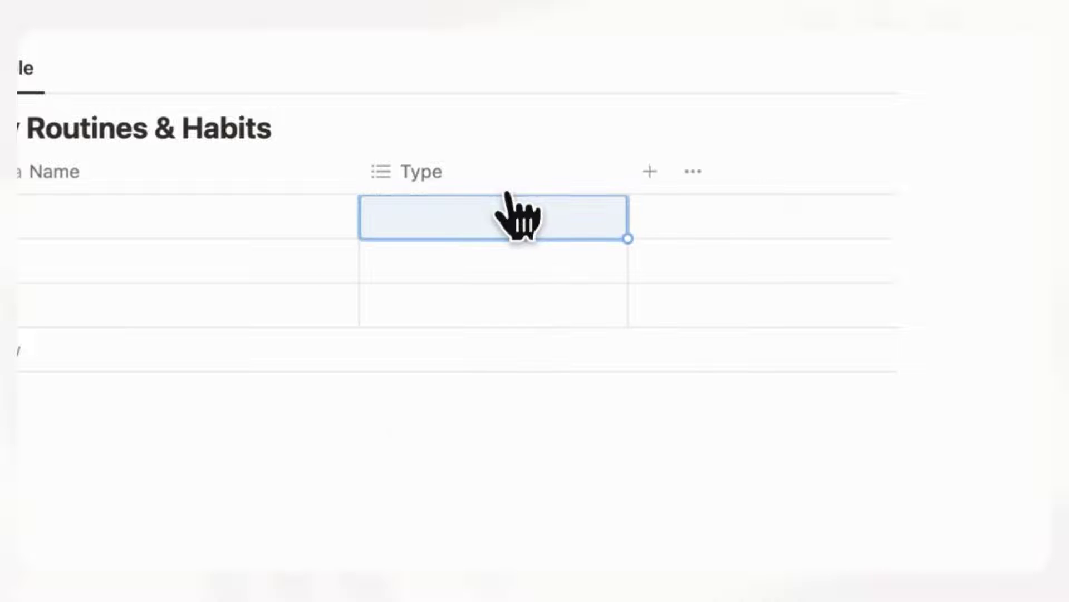
Step: Add a Checkbox property named "Done?" to the Daily Routines & Habits table
left_click(666, 202)
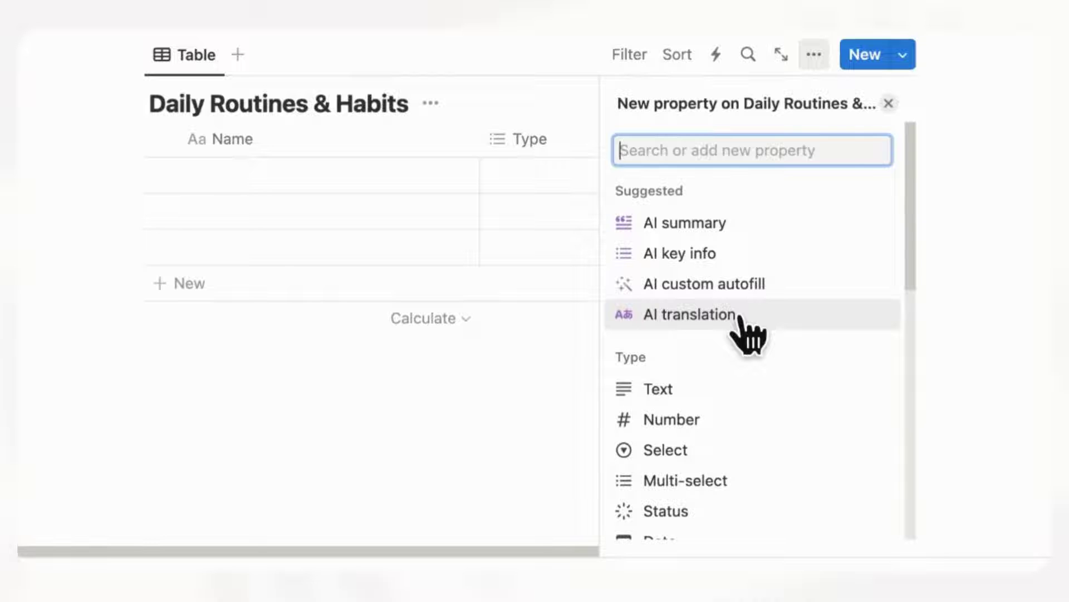
scroll(753, 487, "down", 3)
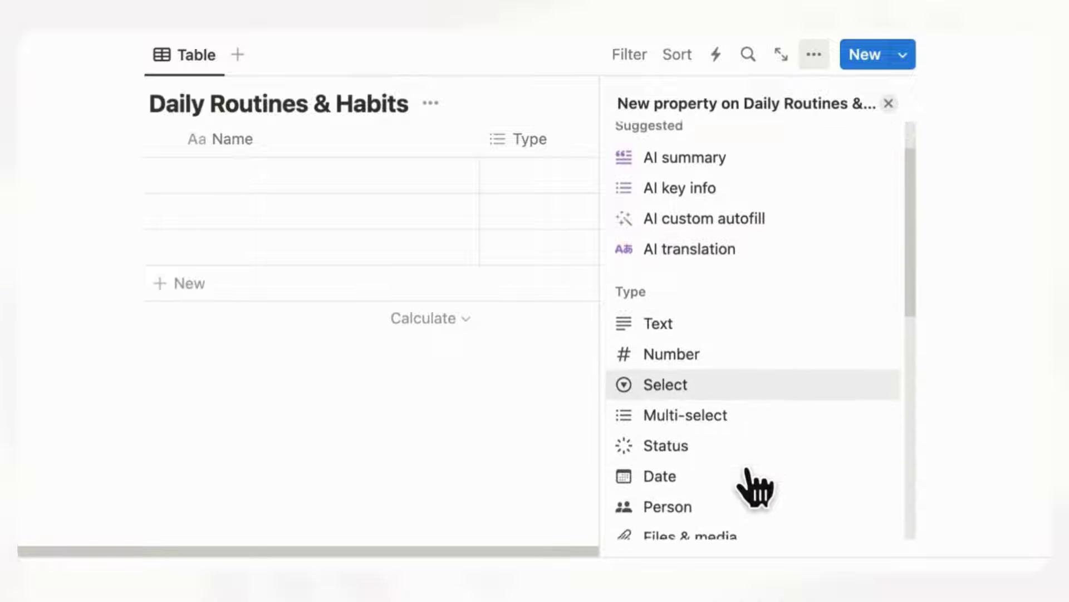
scroll(753, 487, "up", 3)
type("check")
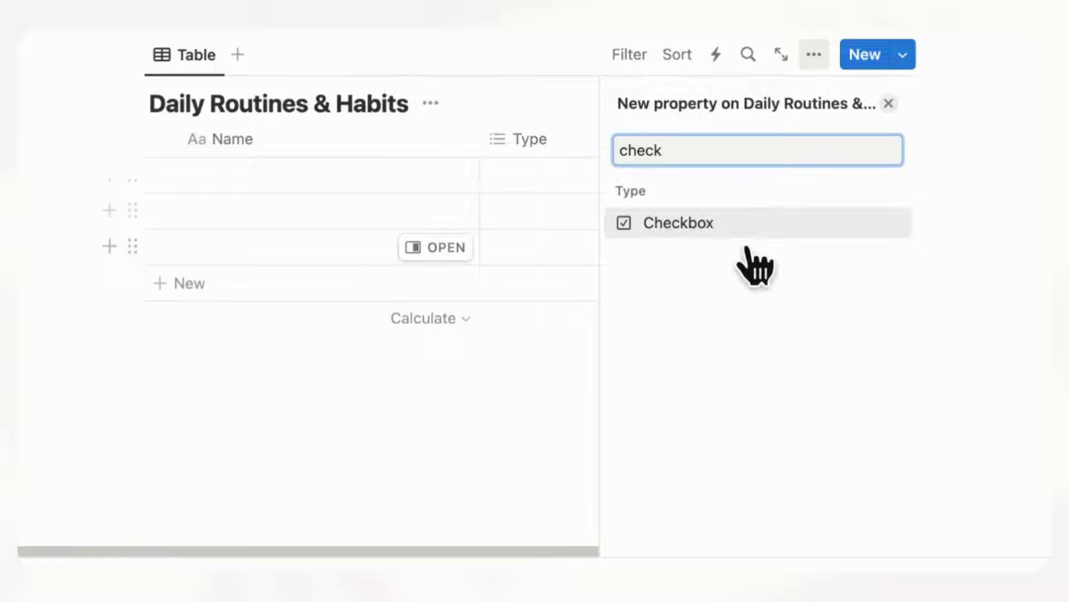
left_click(738, 234)
left_click(833, 157)
type("Done?")
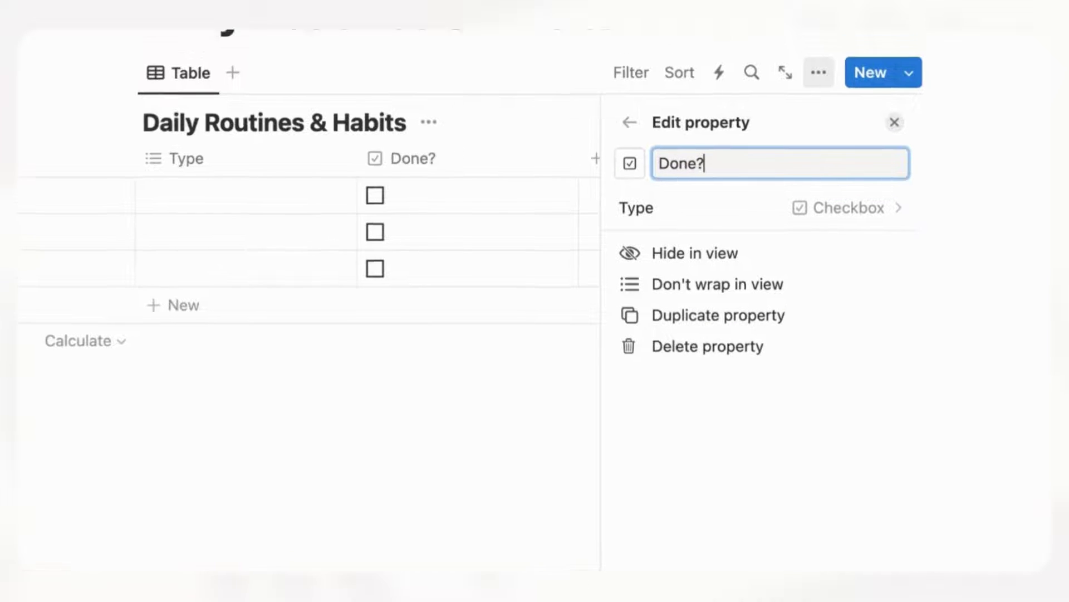
left_click(888, 103)
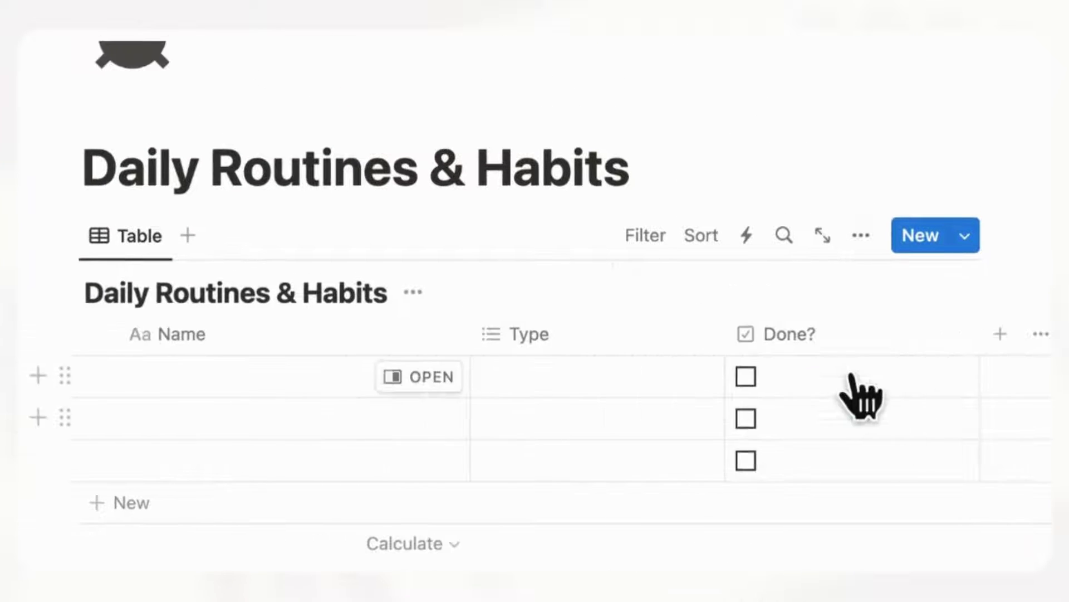
Step: Move the Done? column in front of Name and make it narrower
left_click_drag(867, 342, 286, 348)
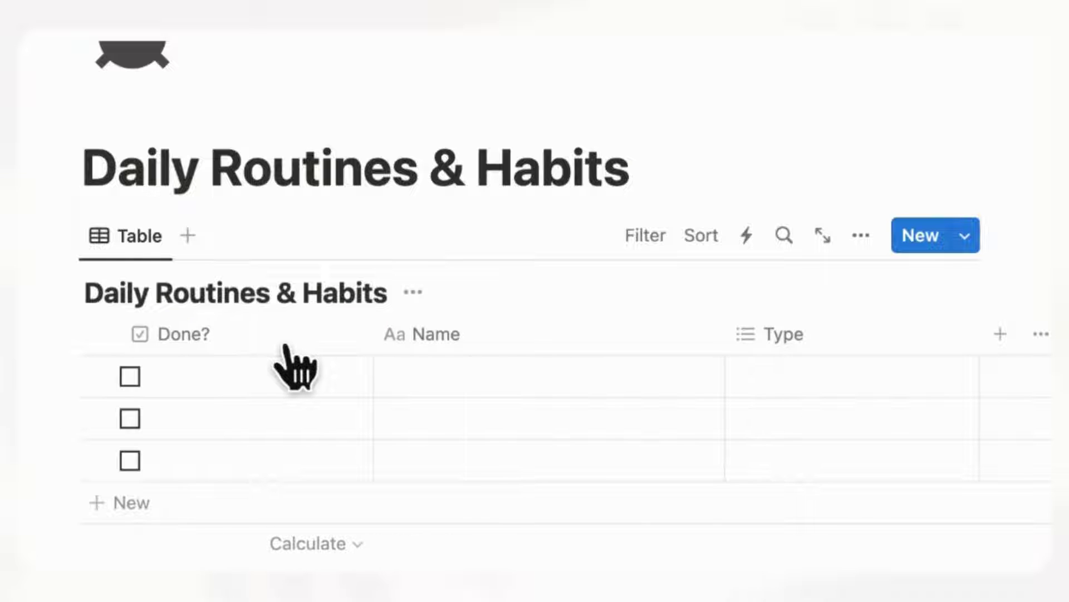
left_click_drag(397, 357, 298, 355)
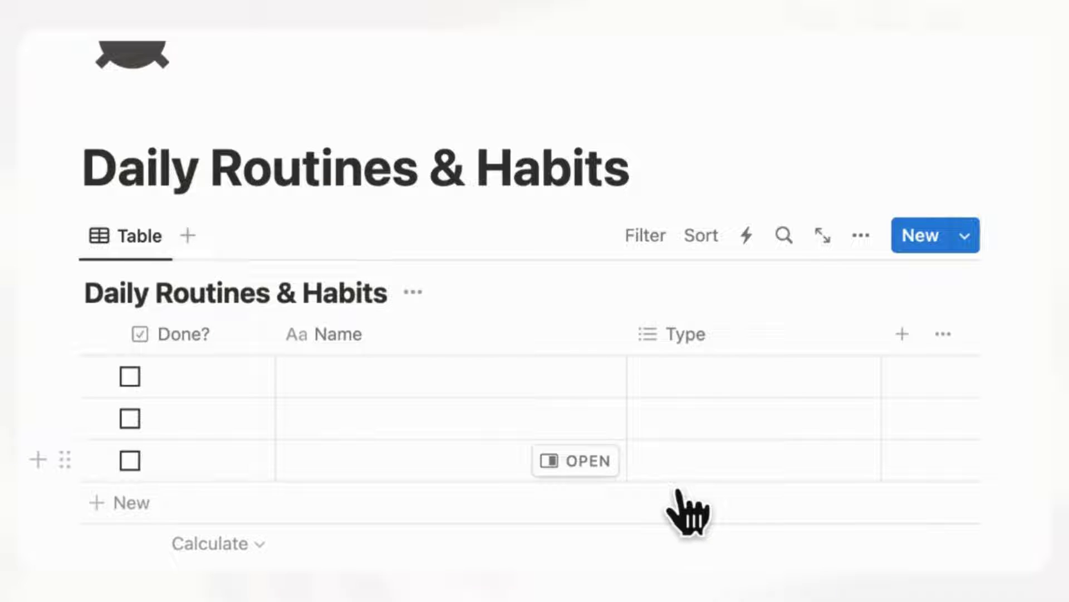
Step: Name the first row "Make Coffee" and set its Type to Morning
left_click(363, 391)
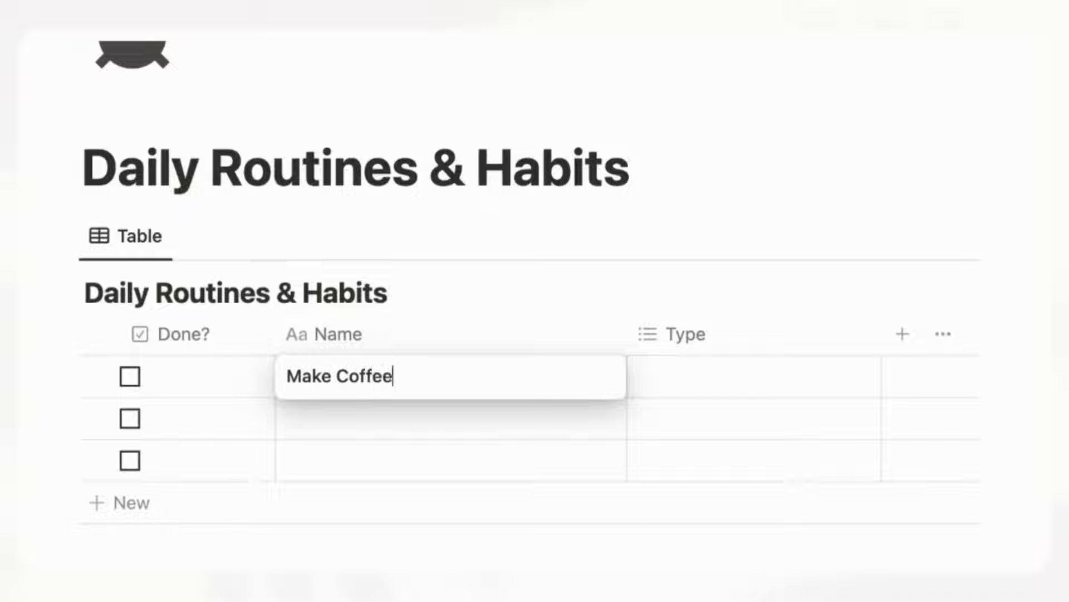
key("Escape")
left_click(710, 397)
left_click(805, 467)
key("Escape")
Step: Name the second row "20 Mins of Reading" and set its Type to Evening
left_click(477, 426)
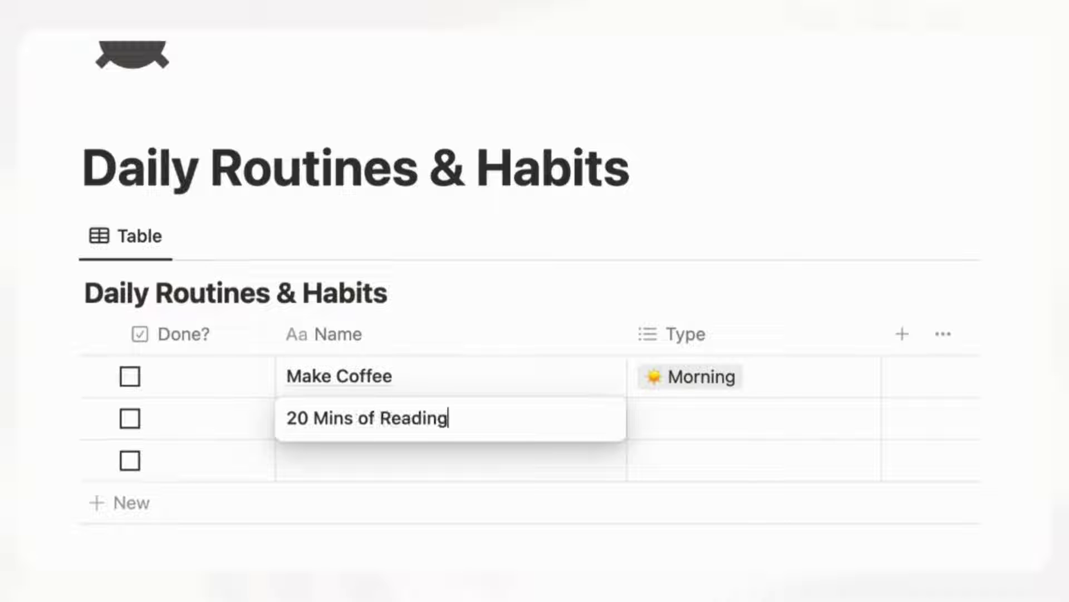
key("Escape")
left_click(746, 426)
left_click(737, 575)
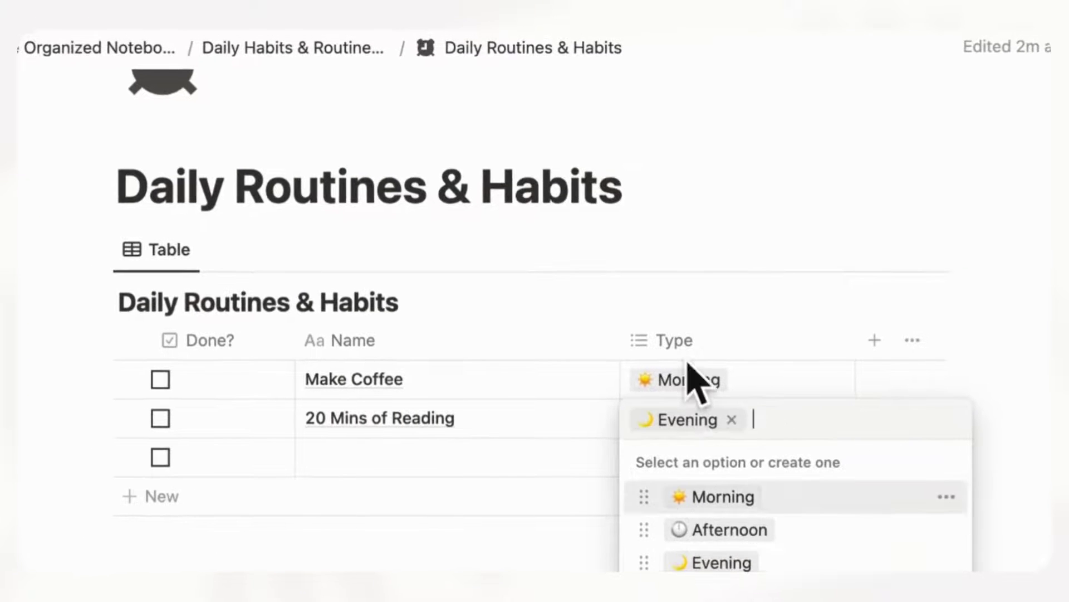
key("Escape")
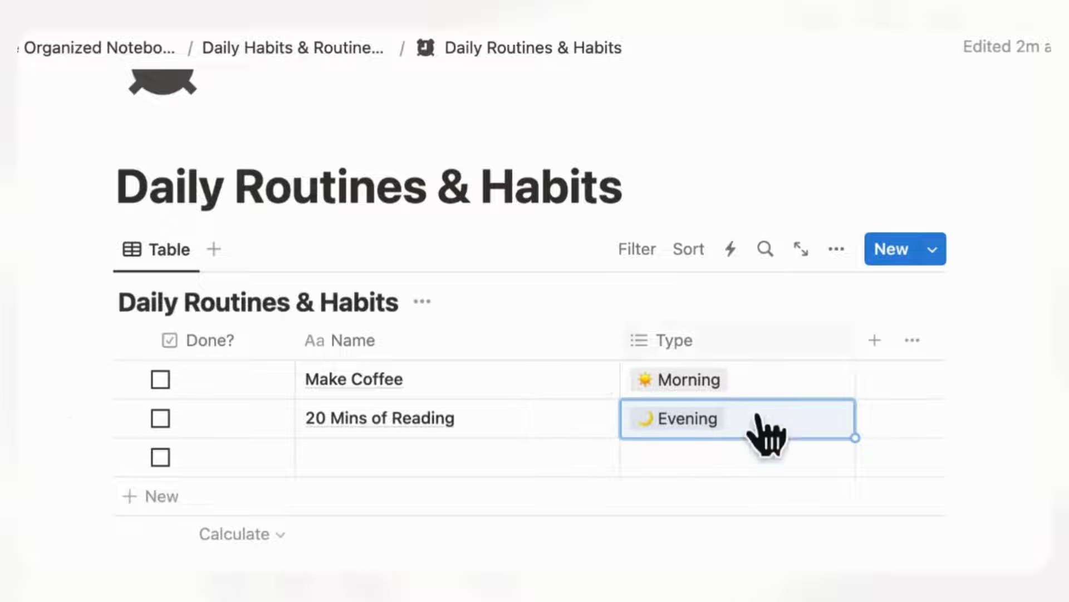
Step: Group the table view by the Type property
left_click(837, 249)
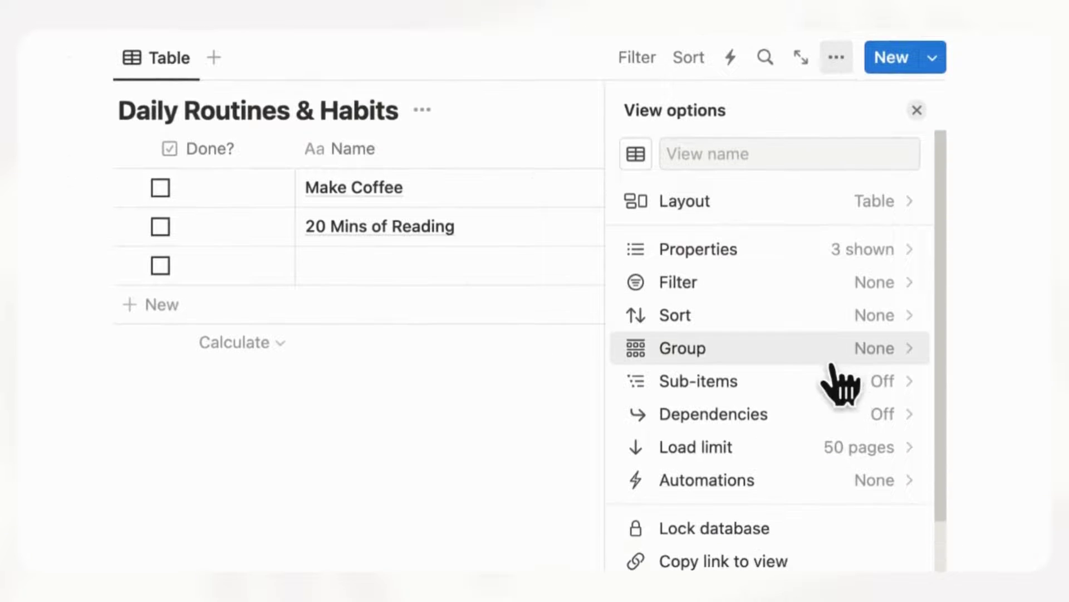
left_click(830, 543)
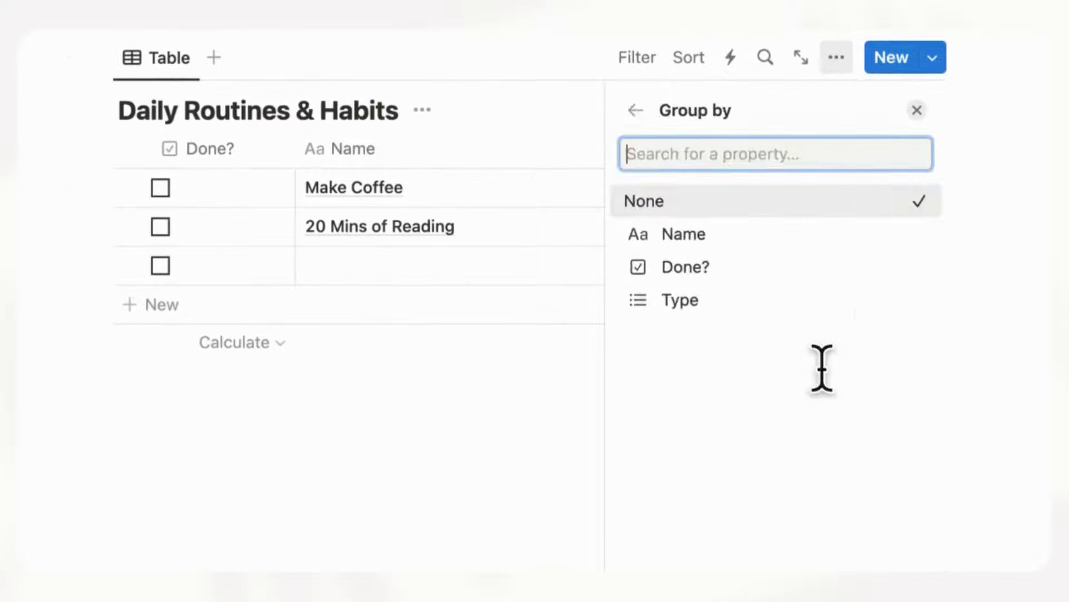
left_click(727, 311)
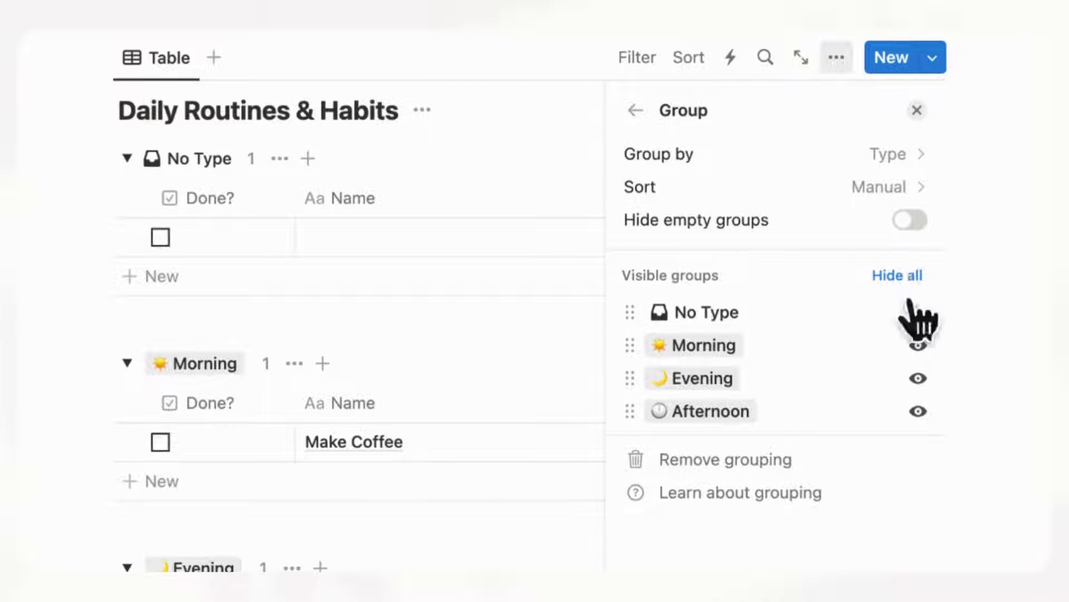
Step: Hide the No Type group and reorder the visible groups as Morning, Afternoon, Evening
left_click(917, 313)
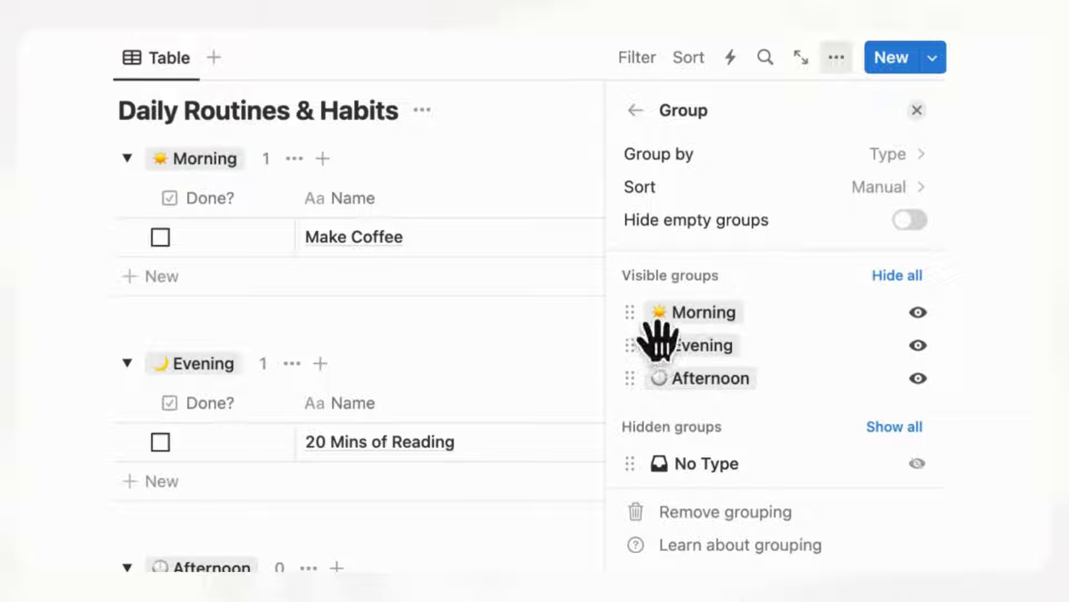
left_click_drag(661, 354, 661, 406)
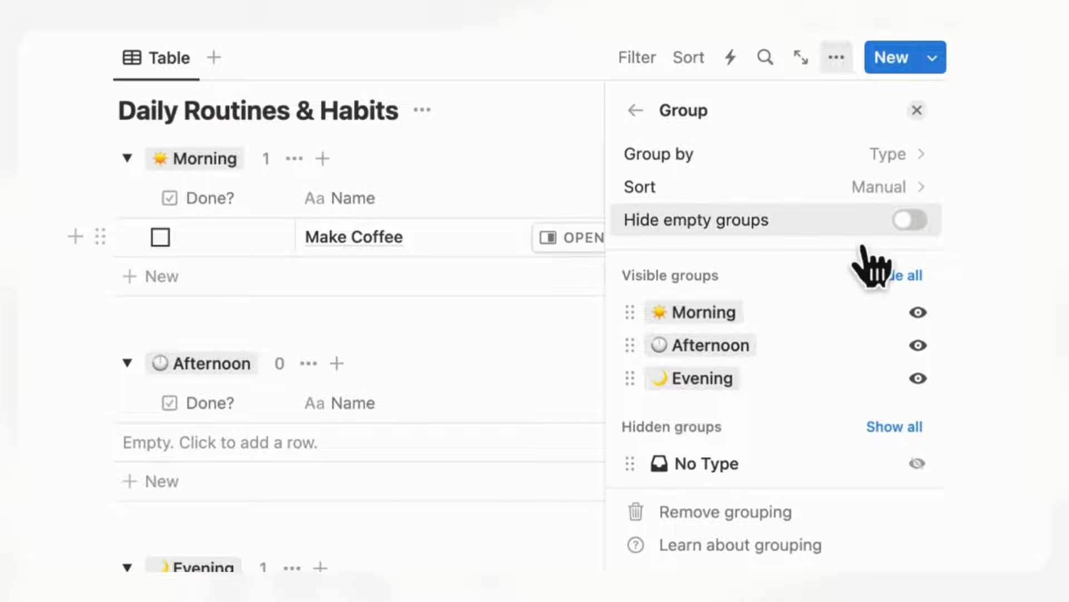
left_click(918, 111)
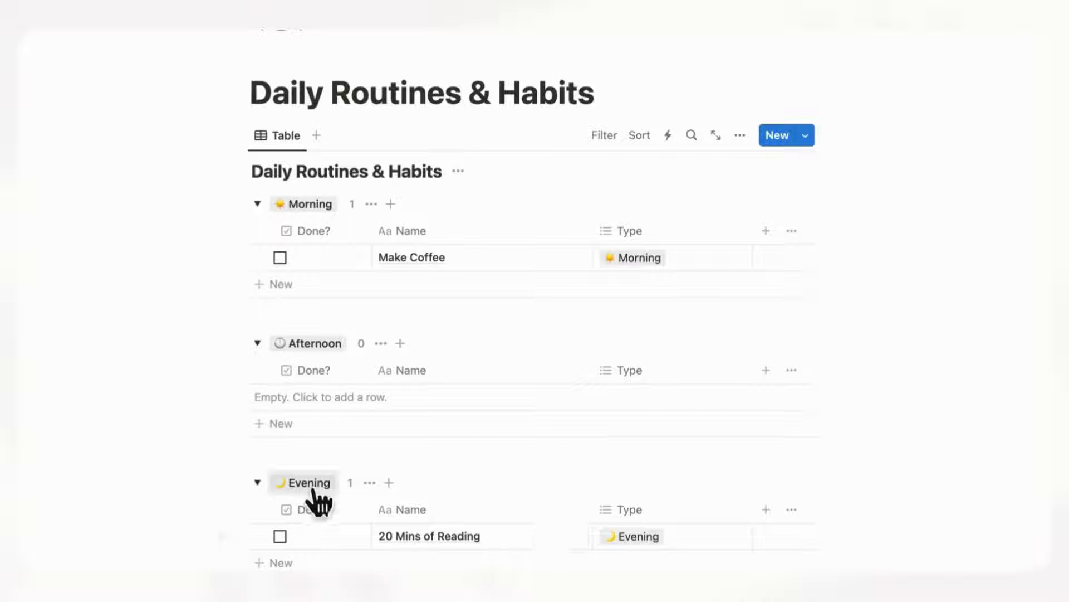
Step: Collapse the Morning, Afternoon and Evening groups, and expand only Morning again
left_click(257, 343)
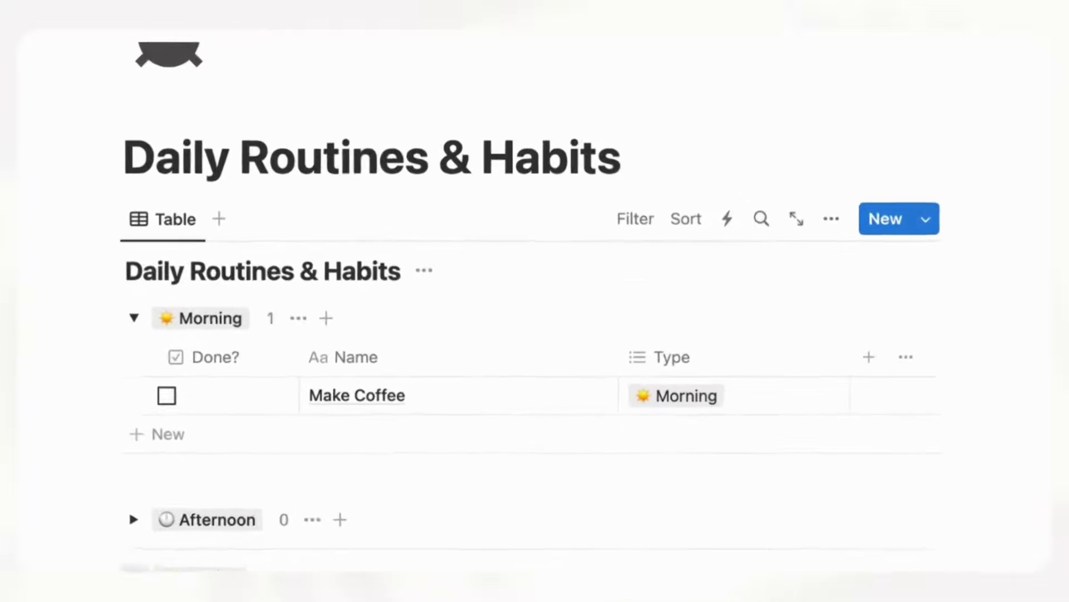
left_click(128, 340)
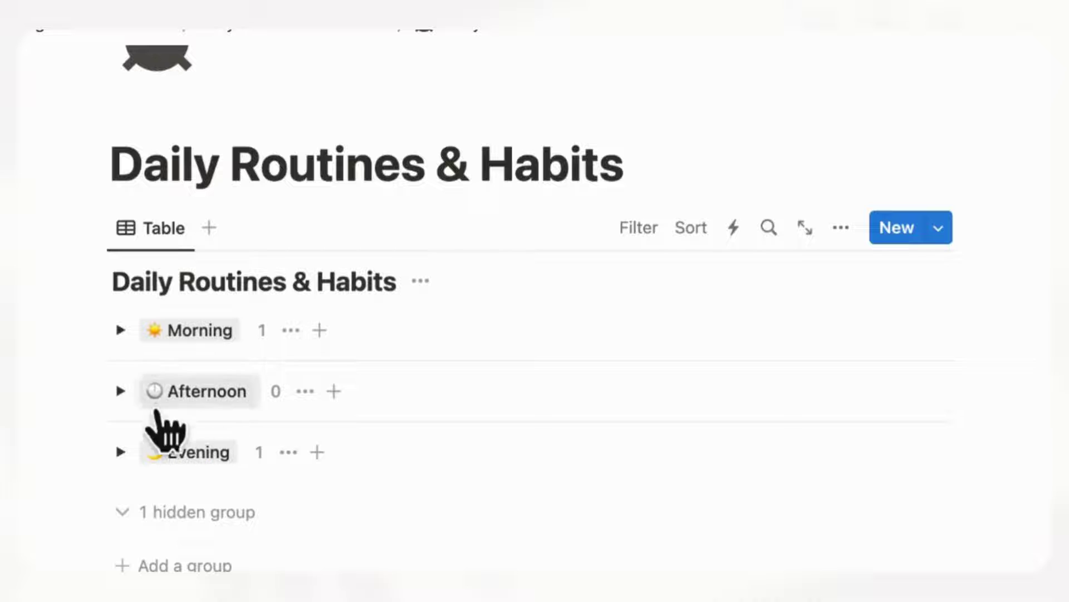
left_click(129, 342)
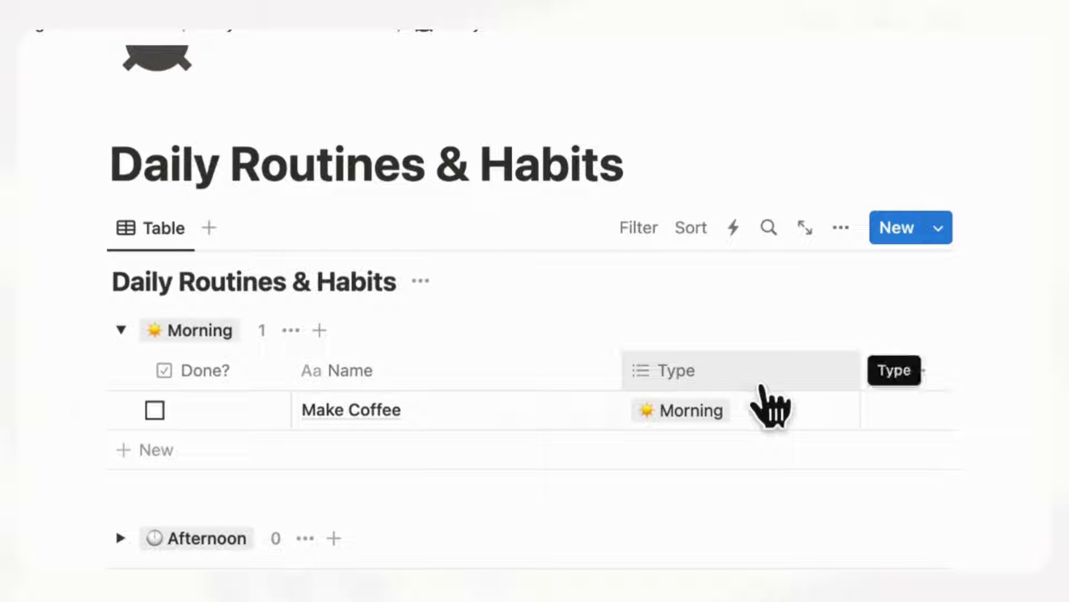
Step: Hide the Type property from the table view
left_click(842, 228)
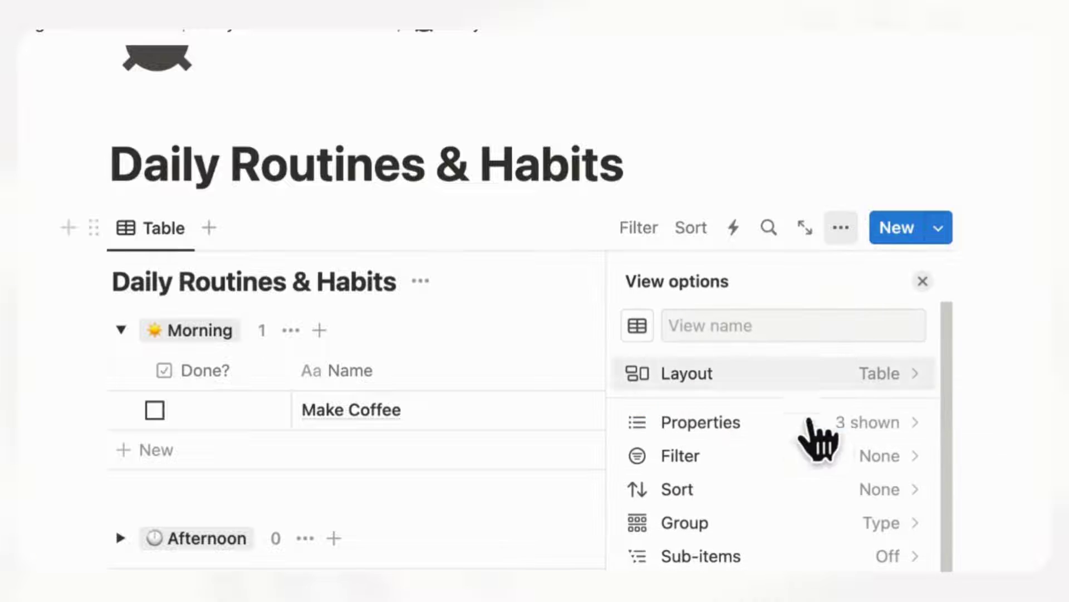
left_click(802, 440)
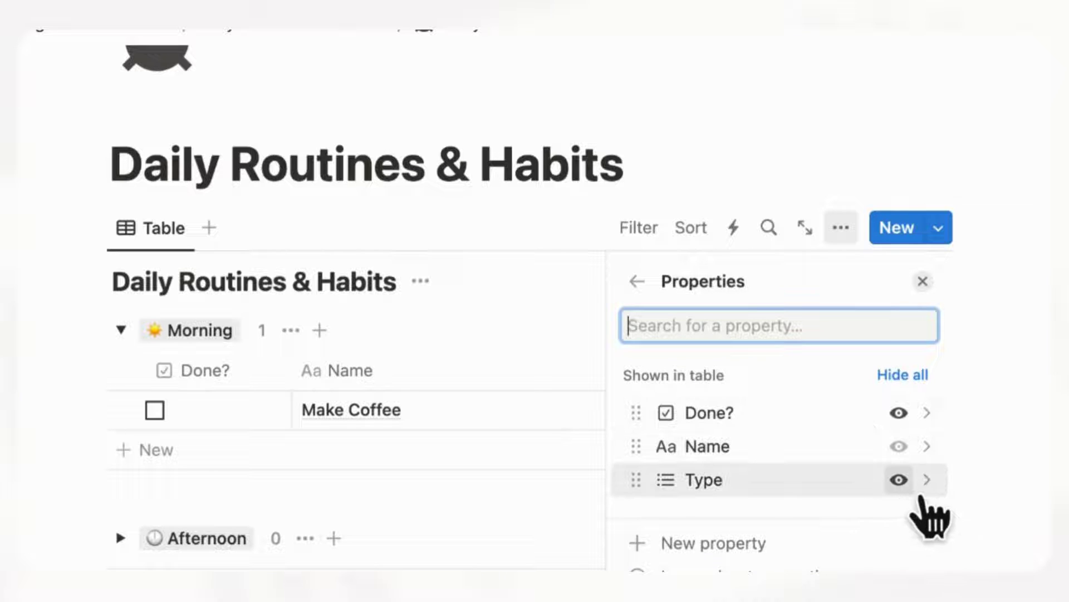
left_click(907, 482)
left_click(925, 279)
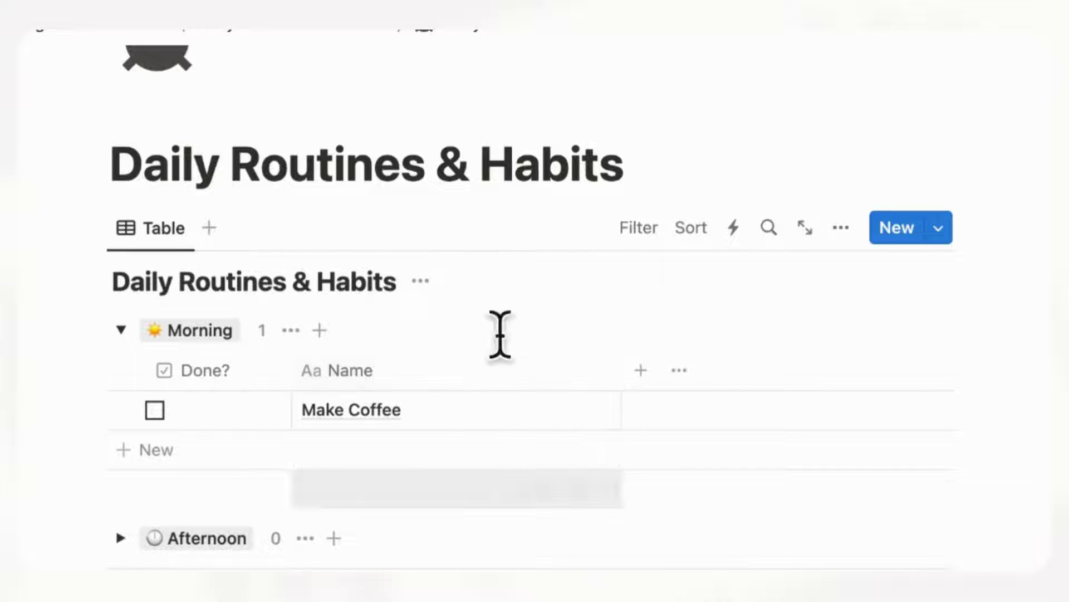
Step: Add a Created time property to the table, keeping its default name and formats
left_click(660, 387)
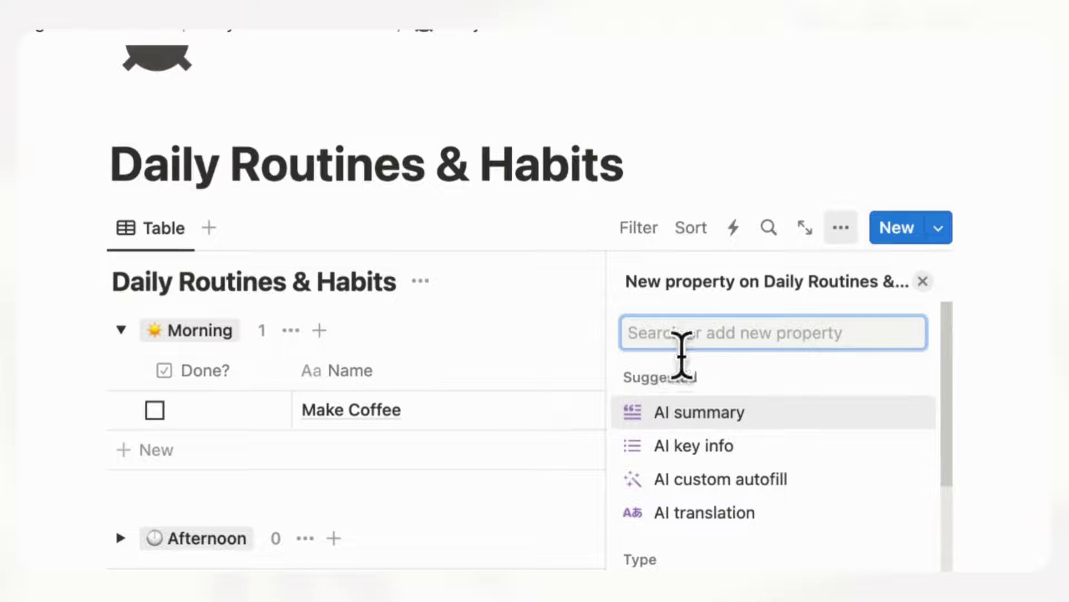
type("time")
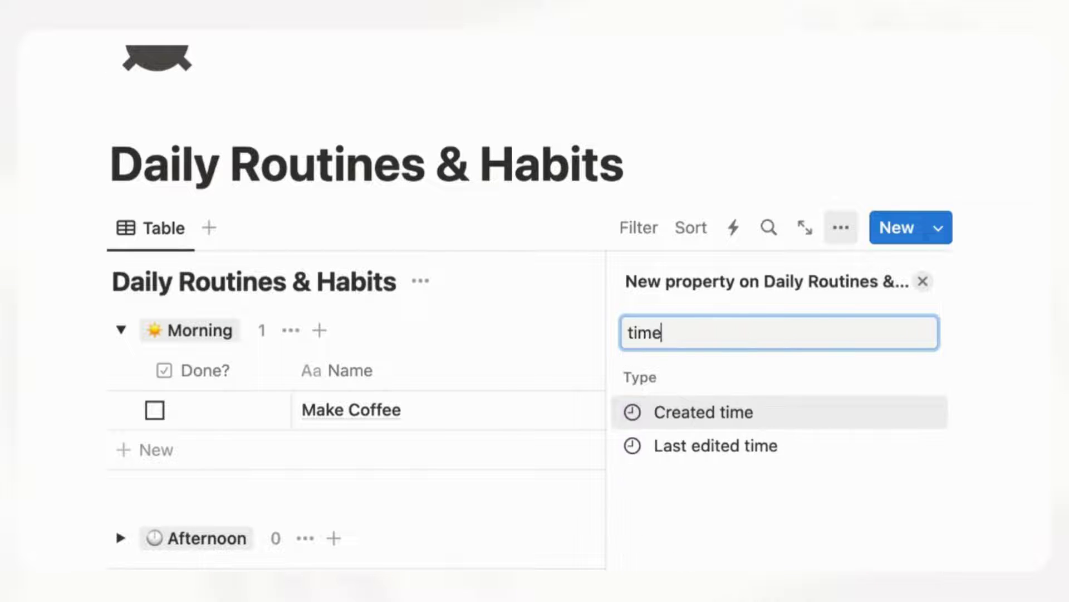
left_click(710, 424)
left_click(946, 298)
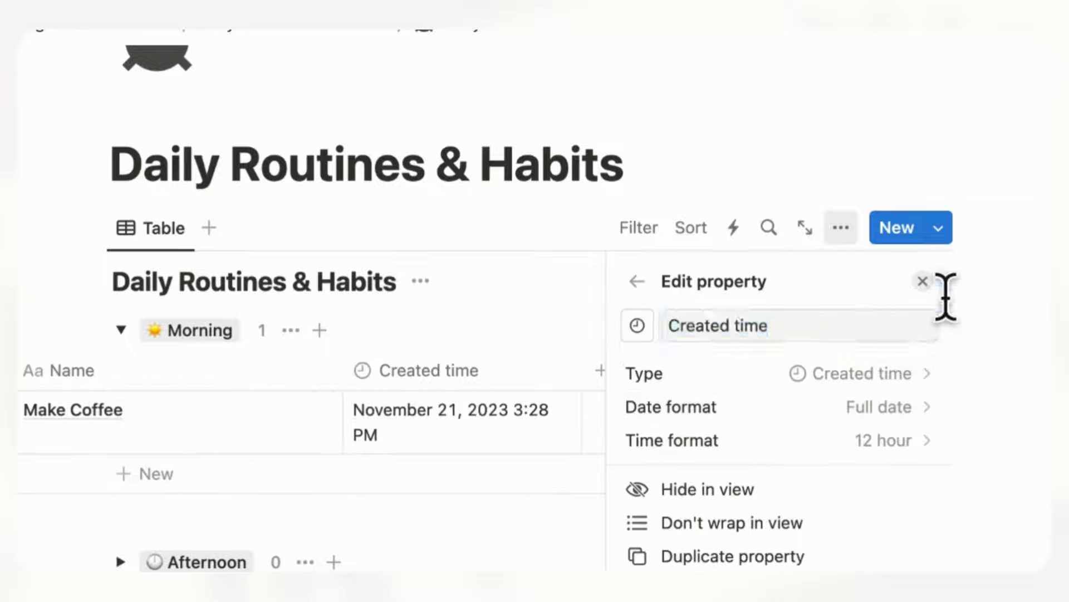
left_click(923, 282)
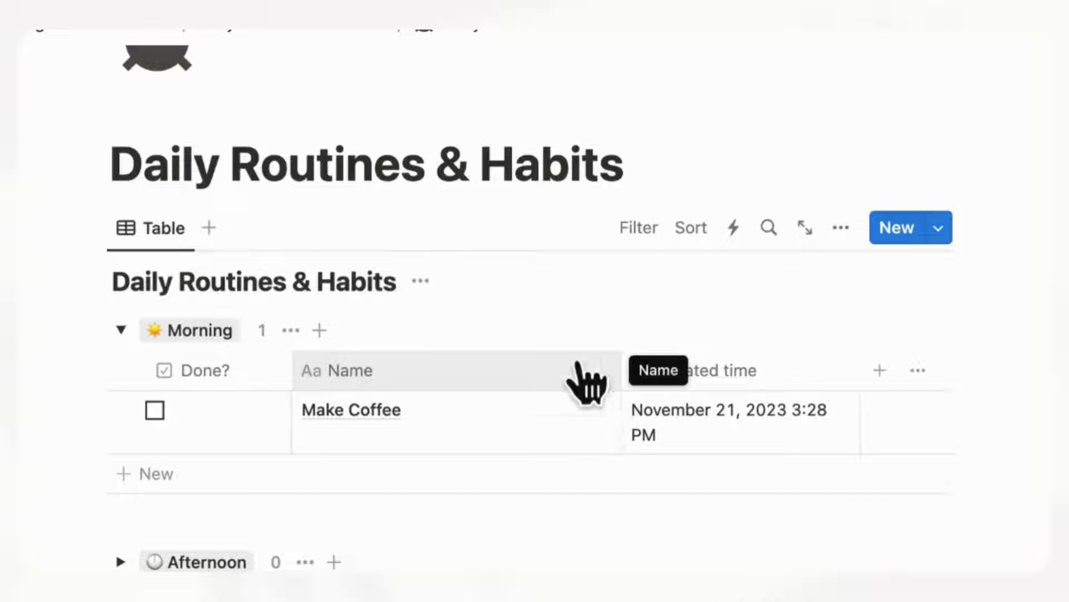
Step: Insert a button block between the page title and the table, and name it "Start New Day"
left_click(655, 181)
key("Return")
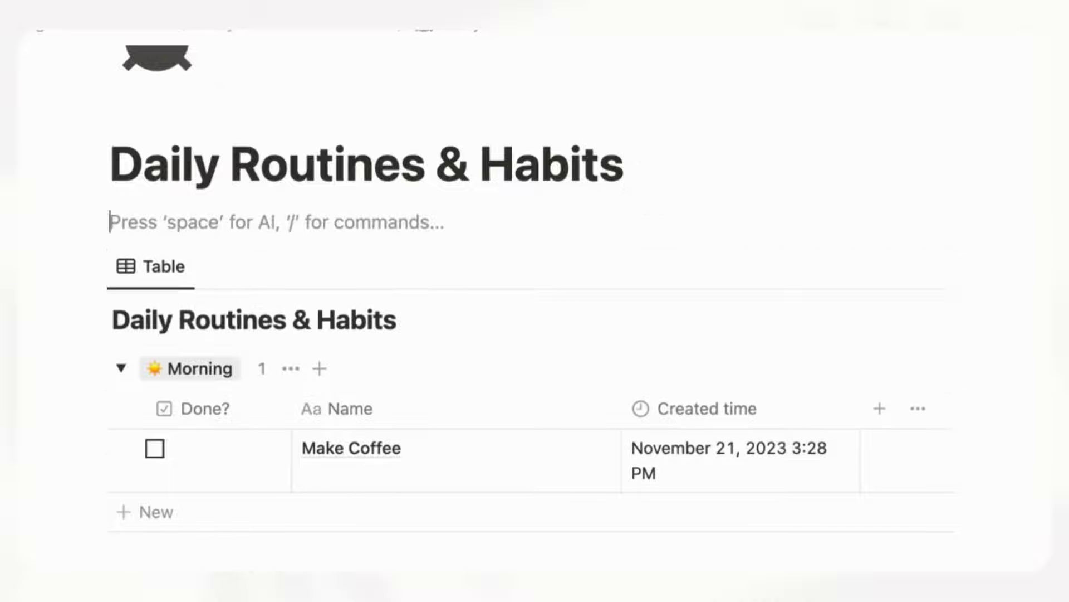
type("/button")
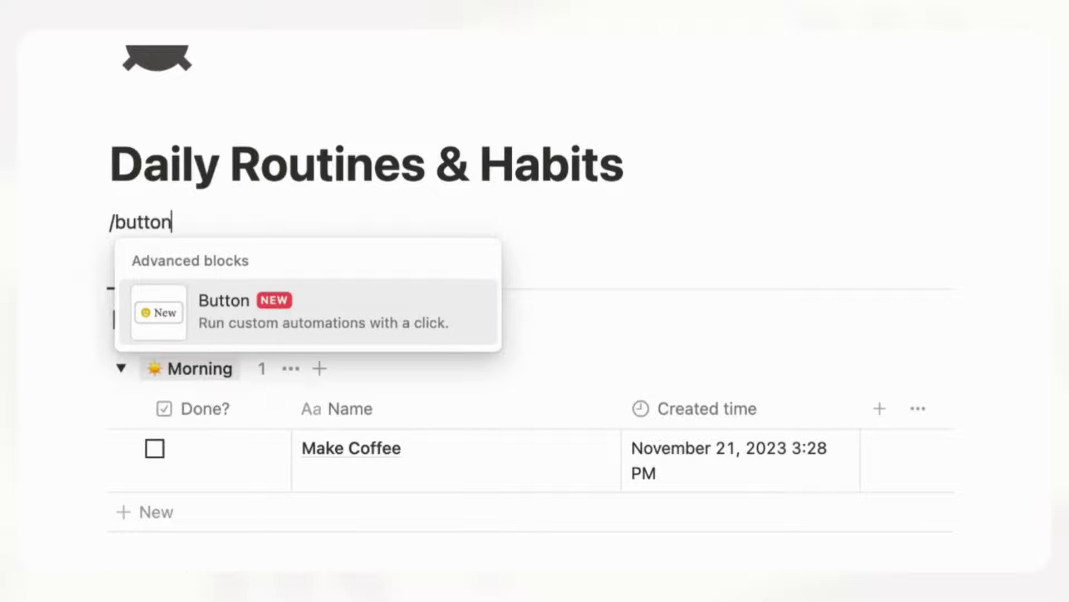
mouse_move(205, 341)
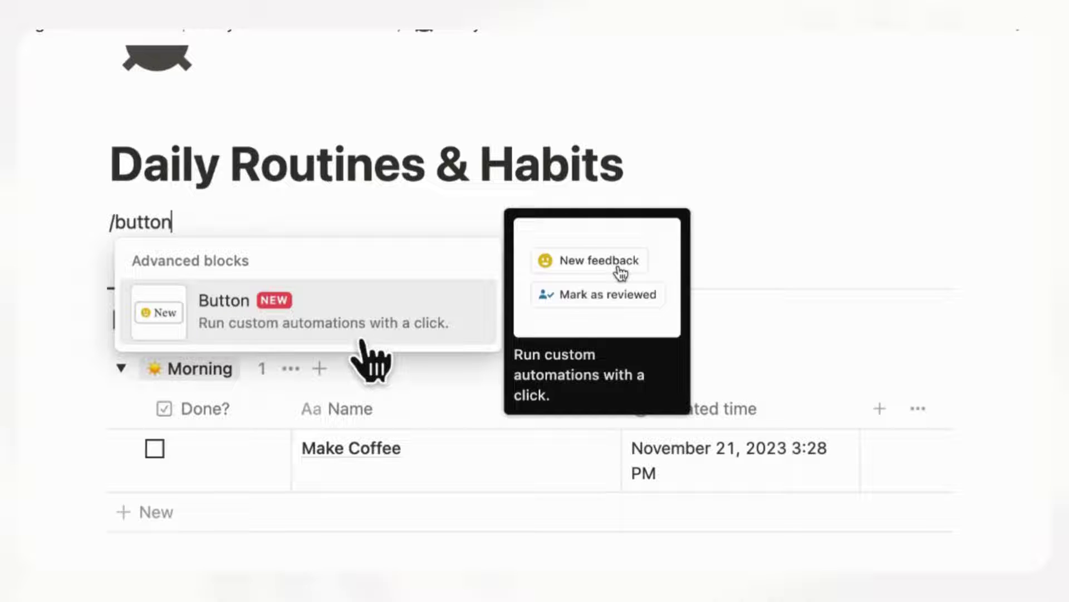
left_click(263, 328)
left_click(215, 303)
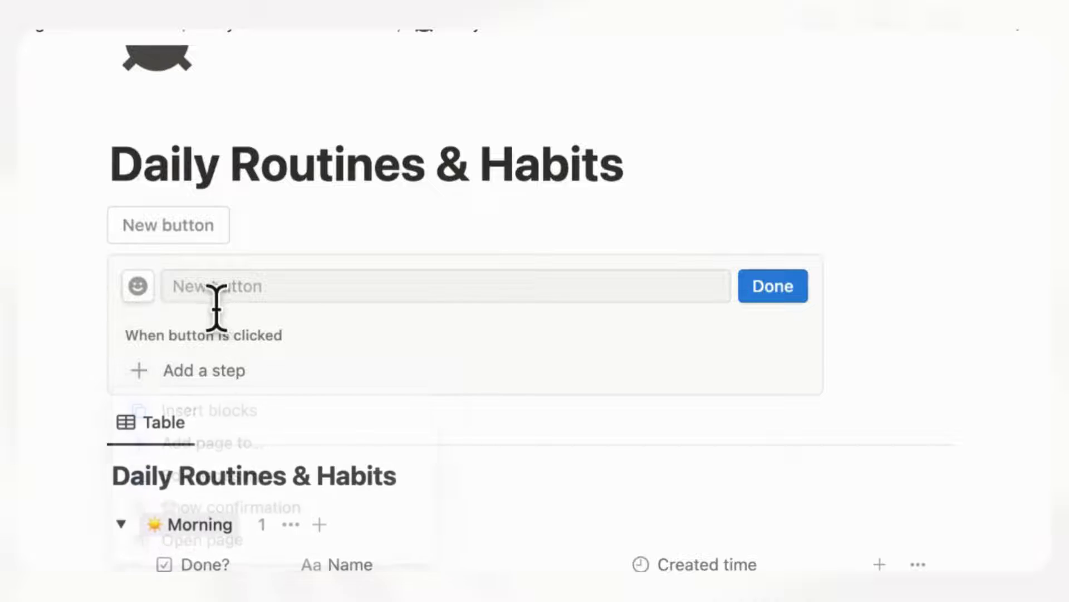
type("Start New Day")
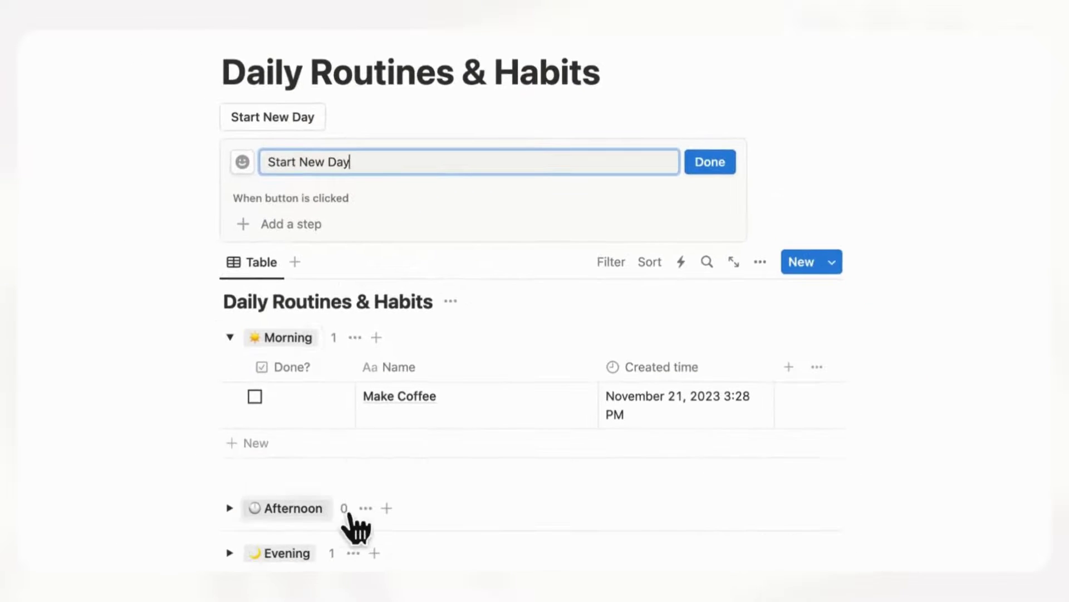
Step: Set the Start New Day button's icon to the recently used sun-behind-cloud emoji
left_click(242, 162)
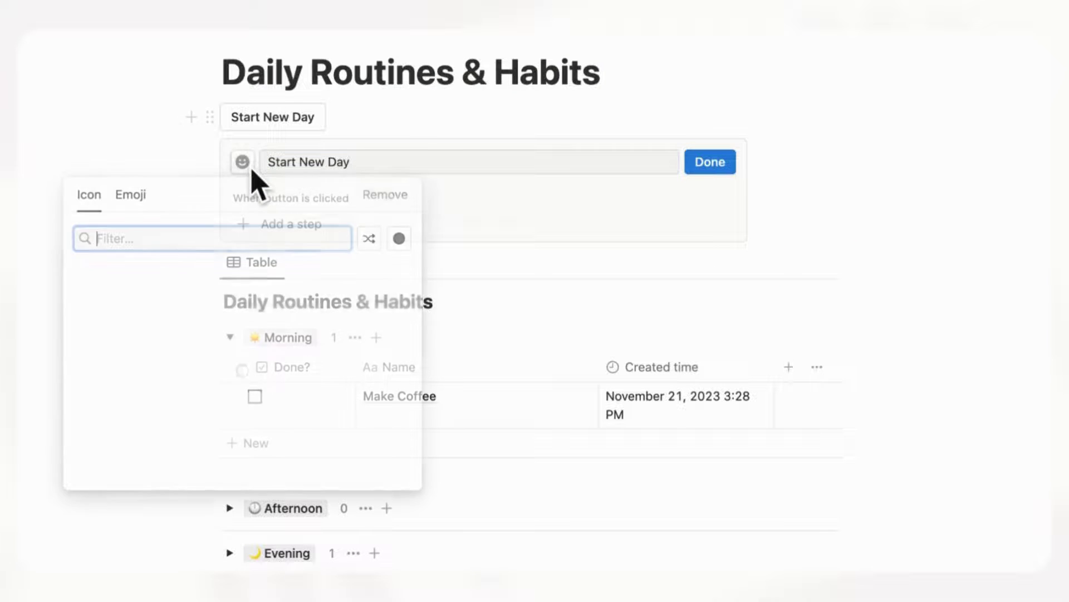
left_click(151, 215)
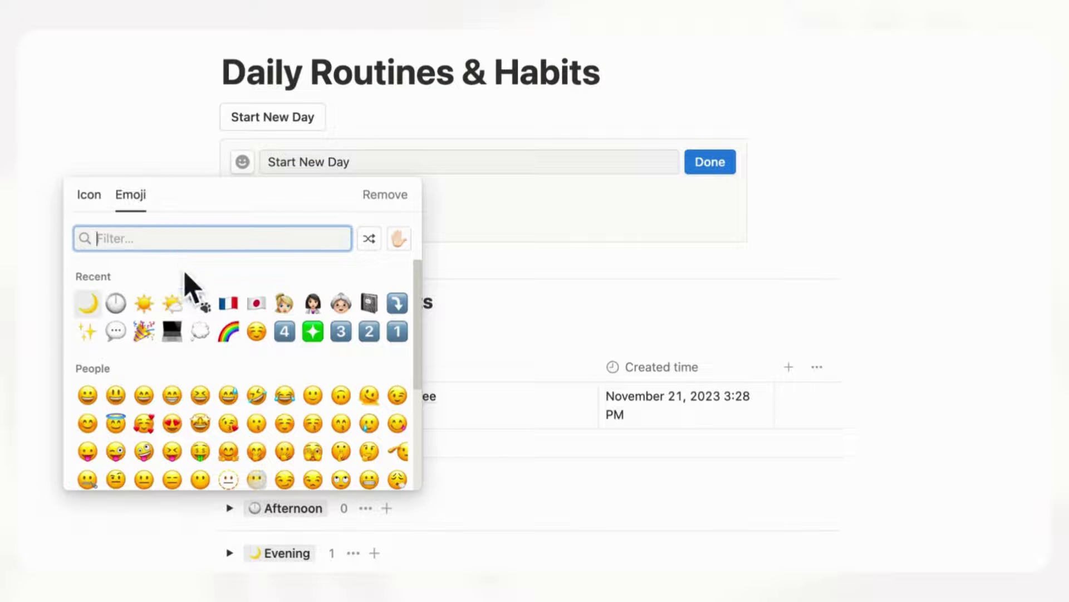
left_click(173, 304)
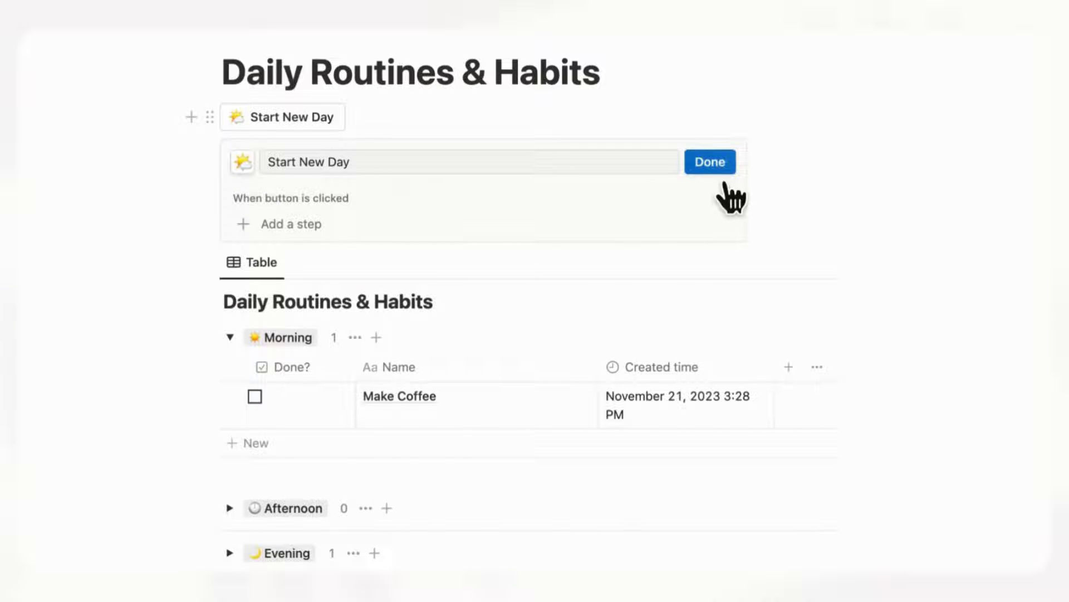
Step: Close and reopen the Start New Day button's settings, and add an action that adds a page to the Daily Routines & Habits database
left_click(713, 167)
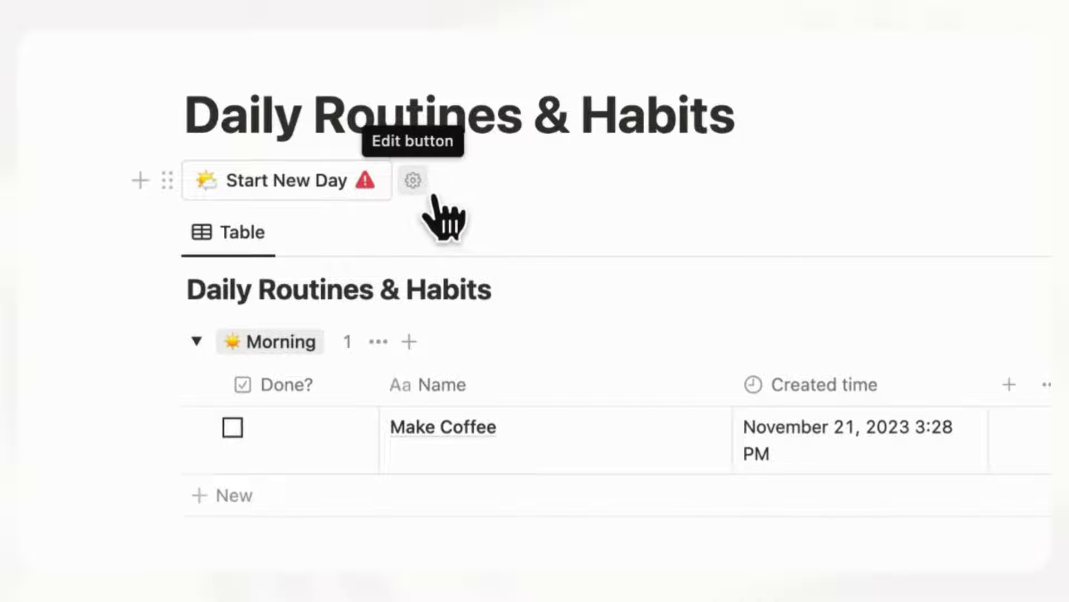
left_click(418, 184)
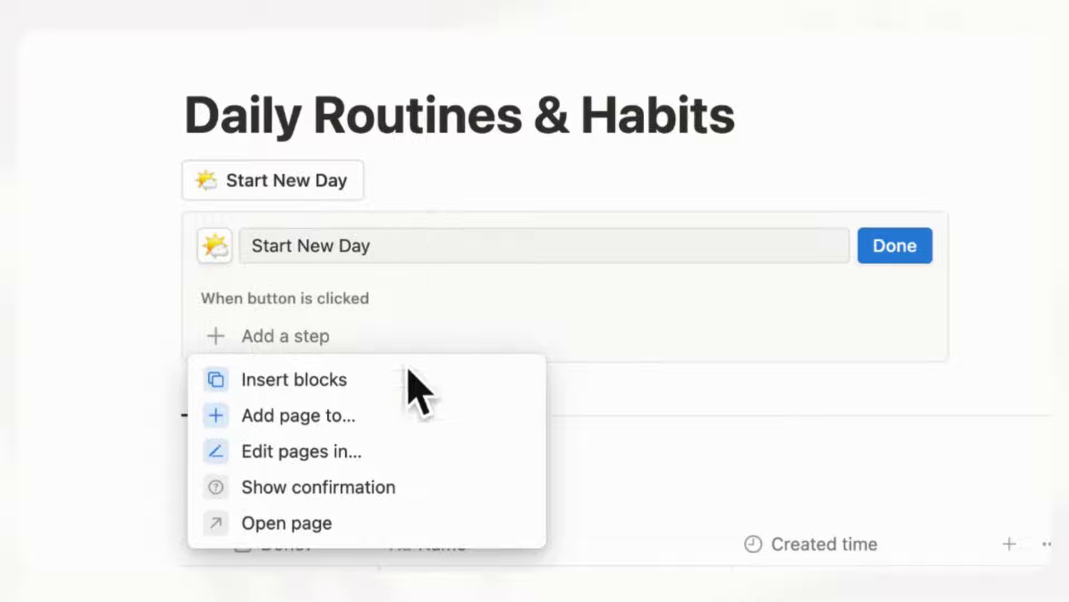
left_click(374, 437)
left_click(479, 359)
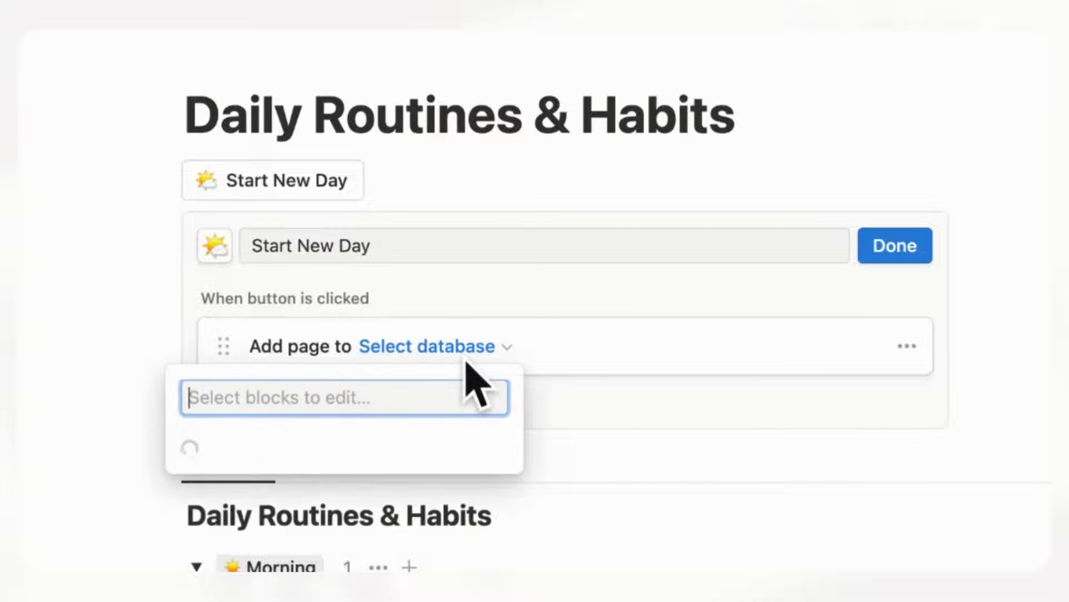
left_click(409, 521)
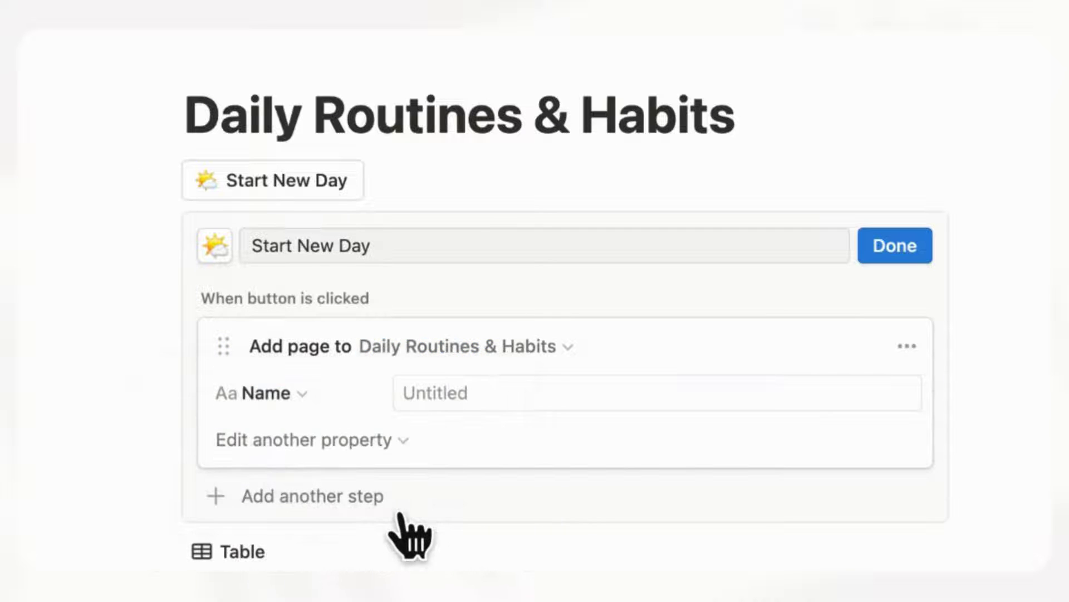
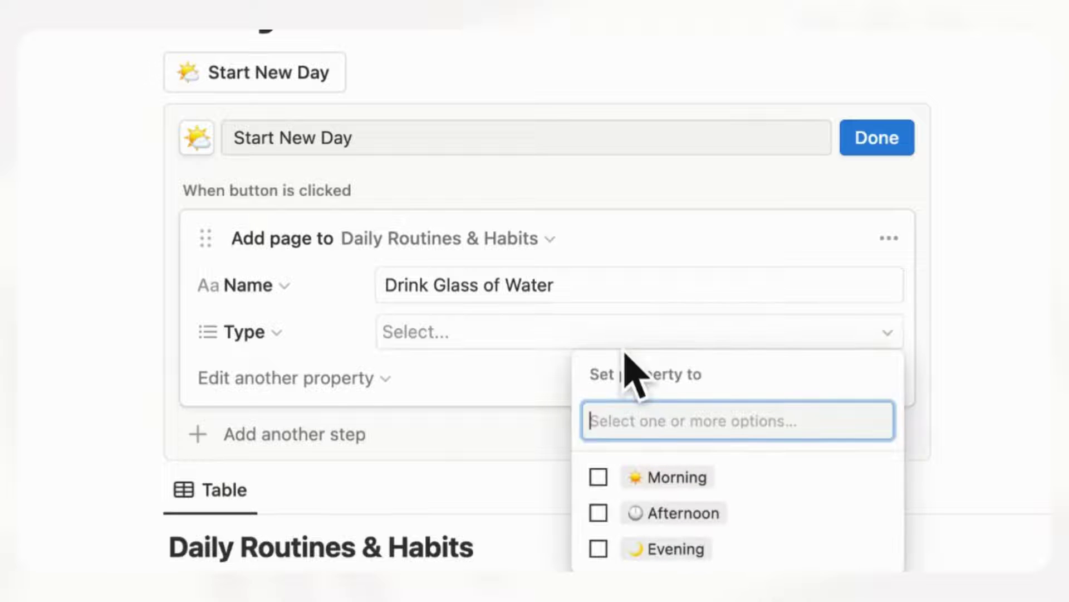
Step: Set the Type of the "Drink Glass of Water" page action to Morning
left_click(736, 486)
left_click(498, 385)
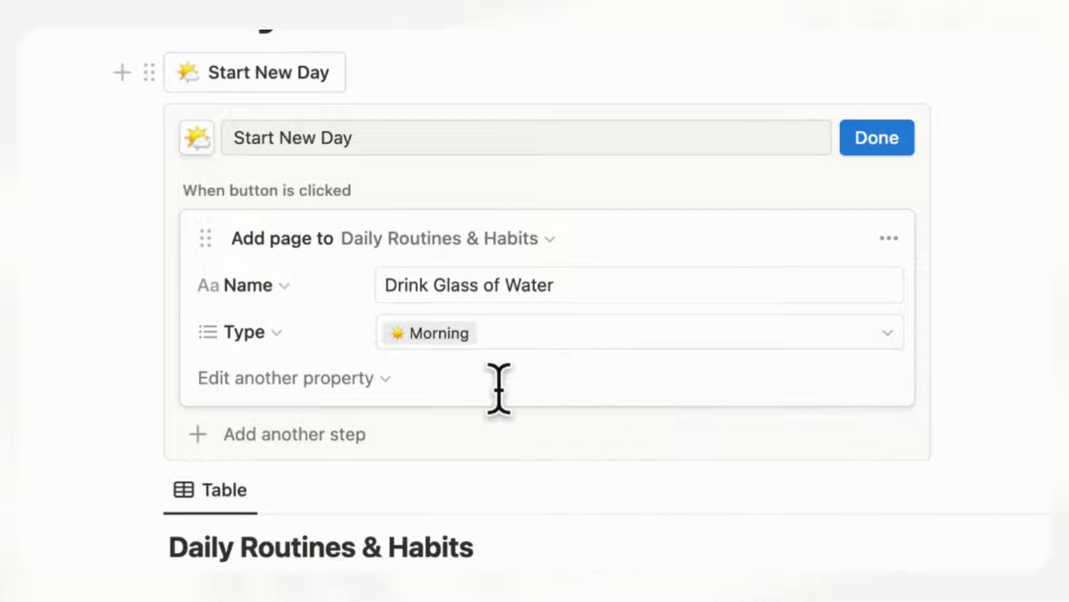
Step: Duplicate the "Drink Glass of Water" action below itself and rename the copy's page "Make Coffee"
scroll(498, 389, "down", 3)
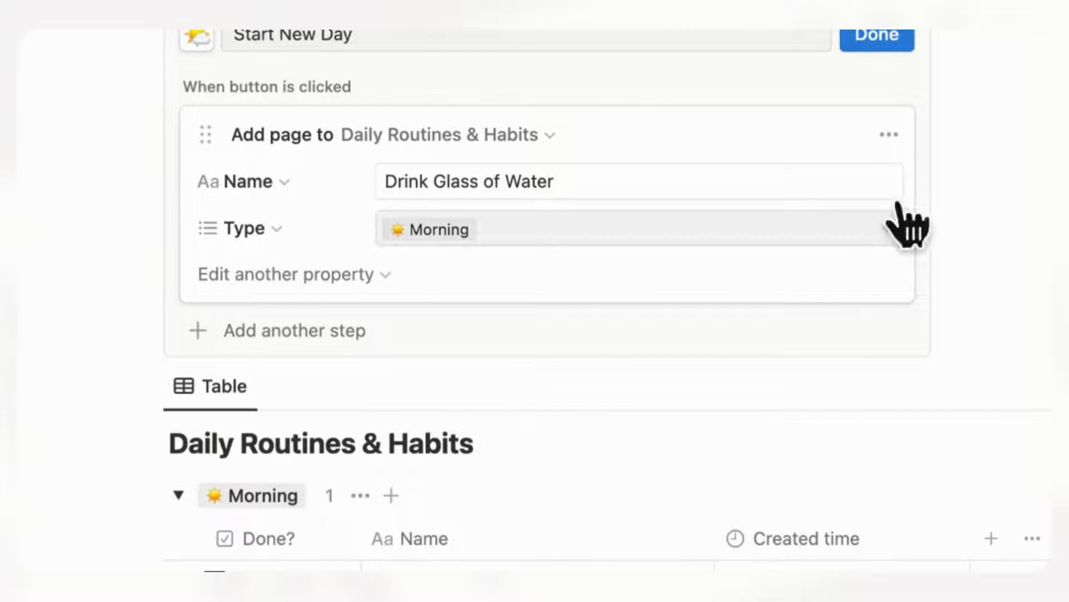
left_click(893, 139)
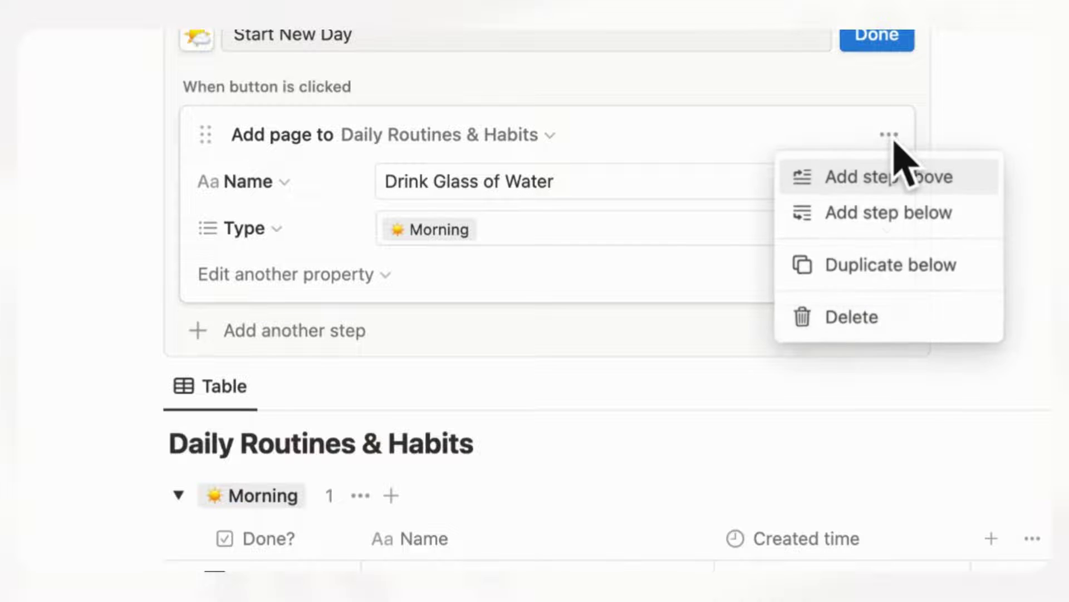
left_click(937, 279)
triple_click(515, 390)
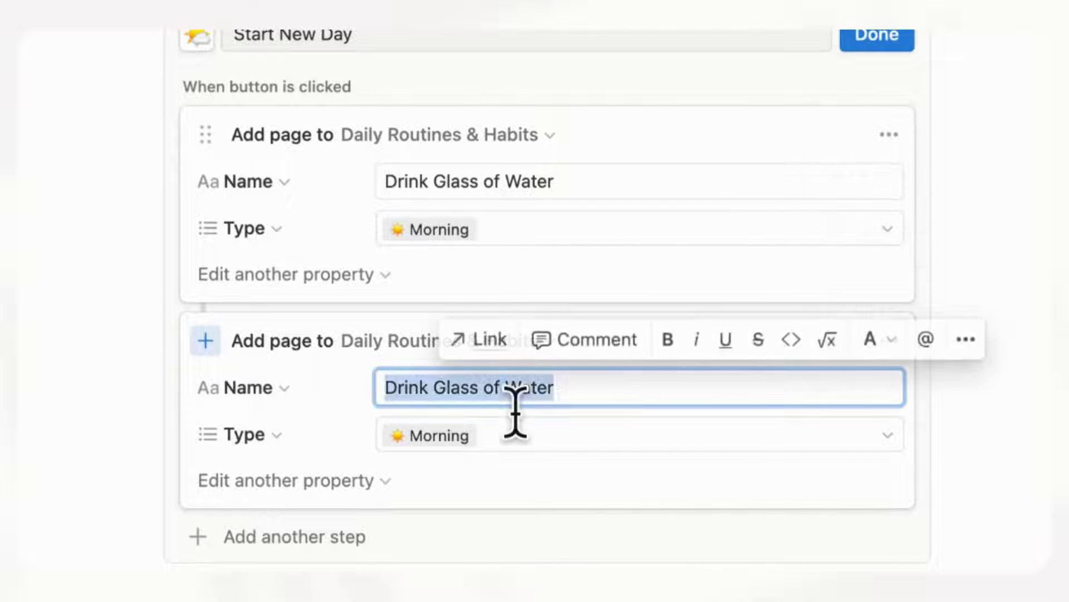
key("BackSpace")
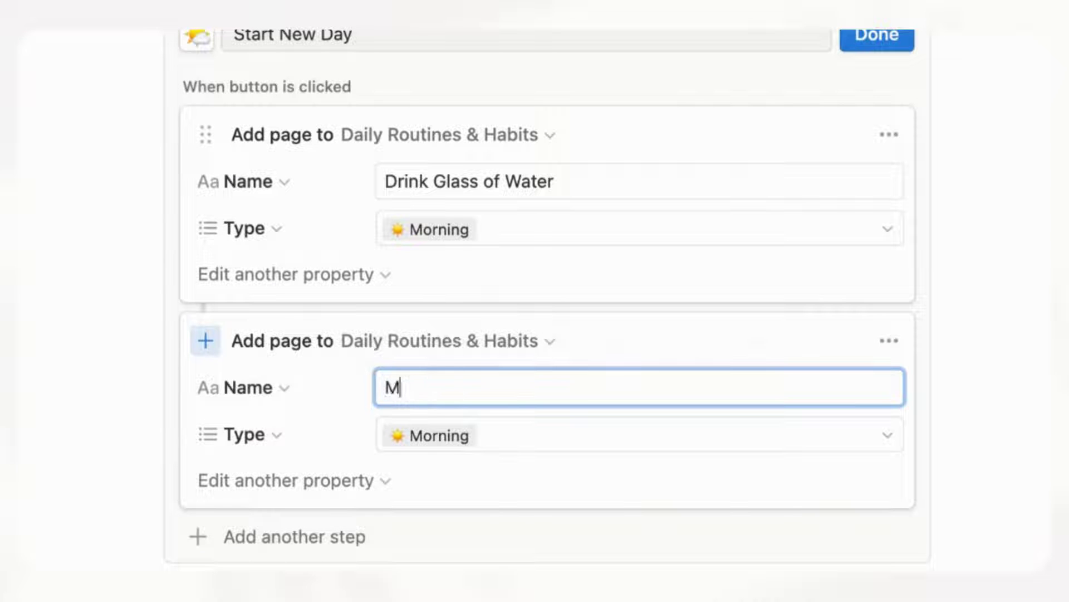
type("Make Coffee")
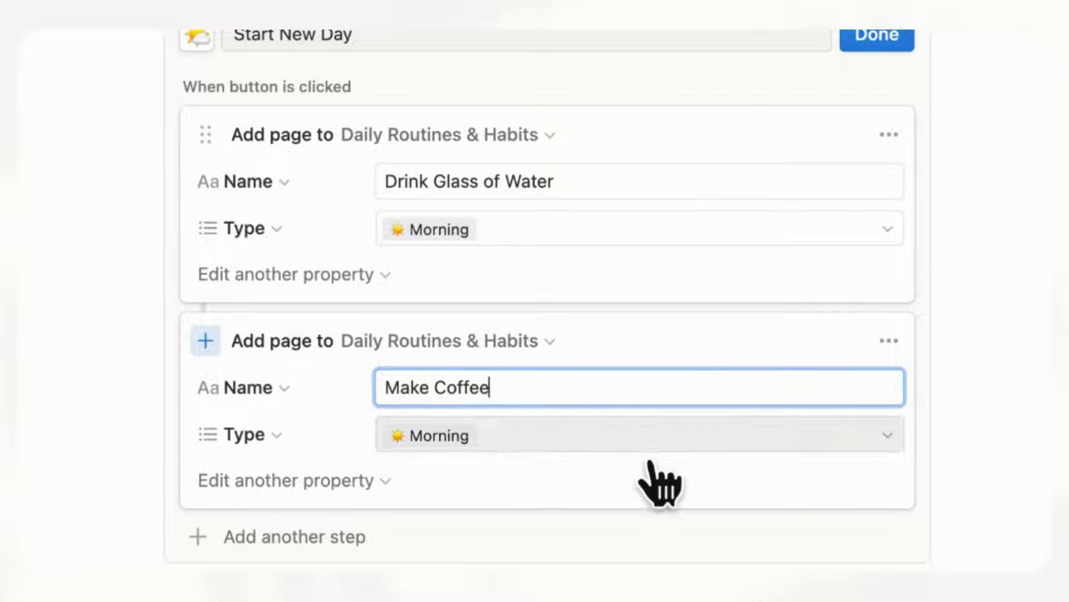
Step: Move the "Drink Glass of Water" action below the "Make Coffee" action
scroll(659, 477, "down", 3)
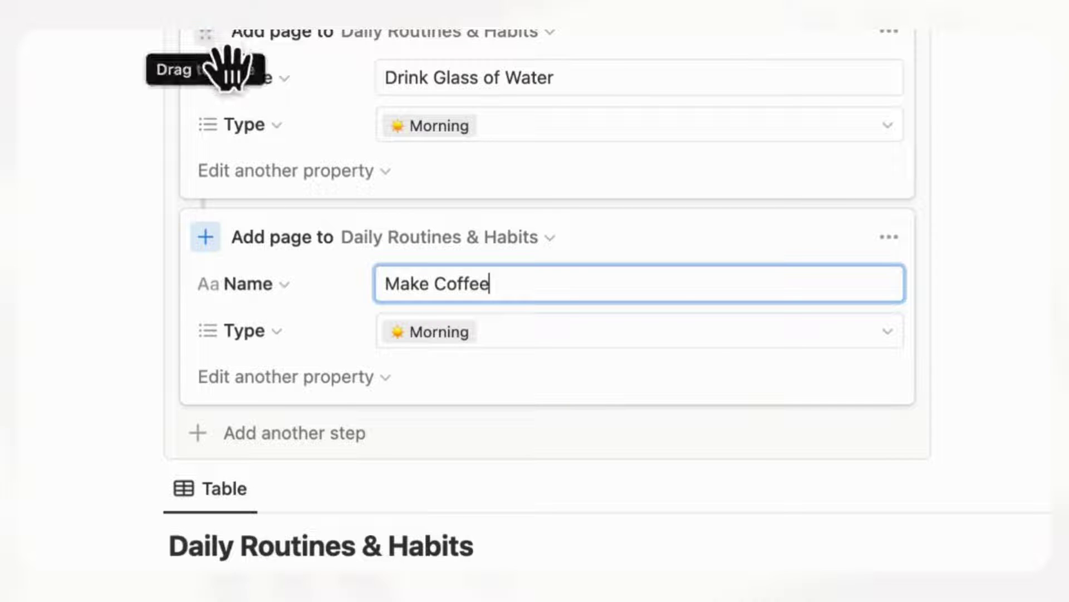
left_click_drag(230, 49, 251, 375)
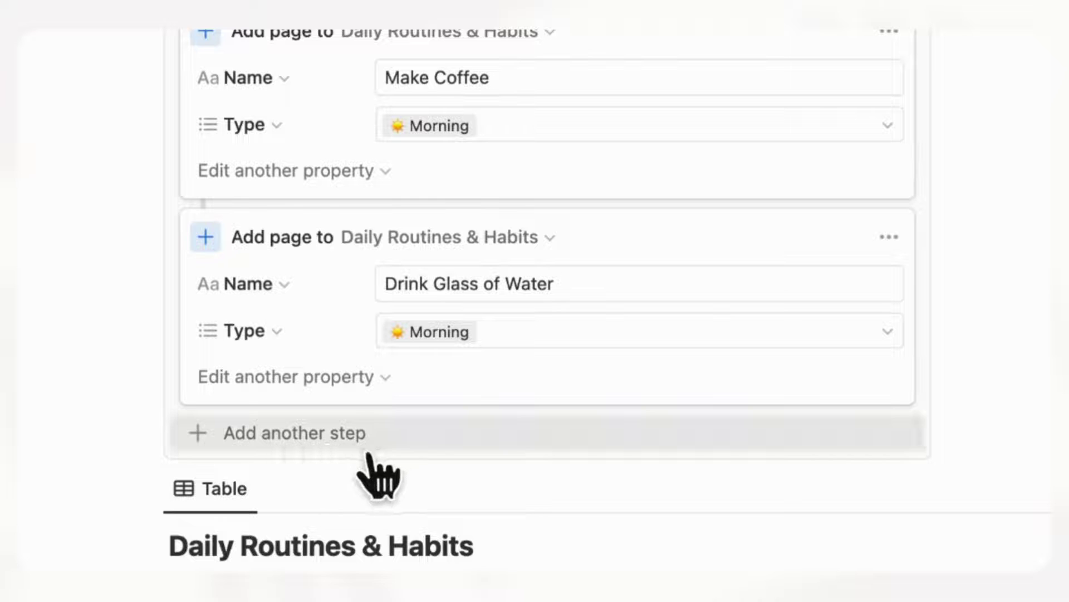
Step: Duplicate the "Drink Glass of Water" action below itself and name the copy's page "Step outside of the house for 10 minutes"
left_click(889, 237)
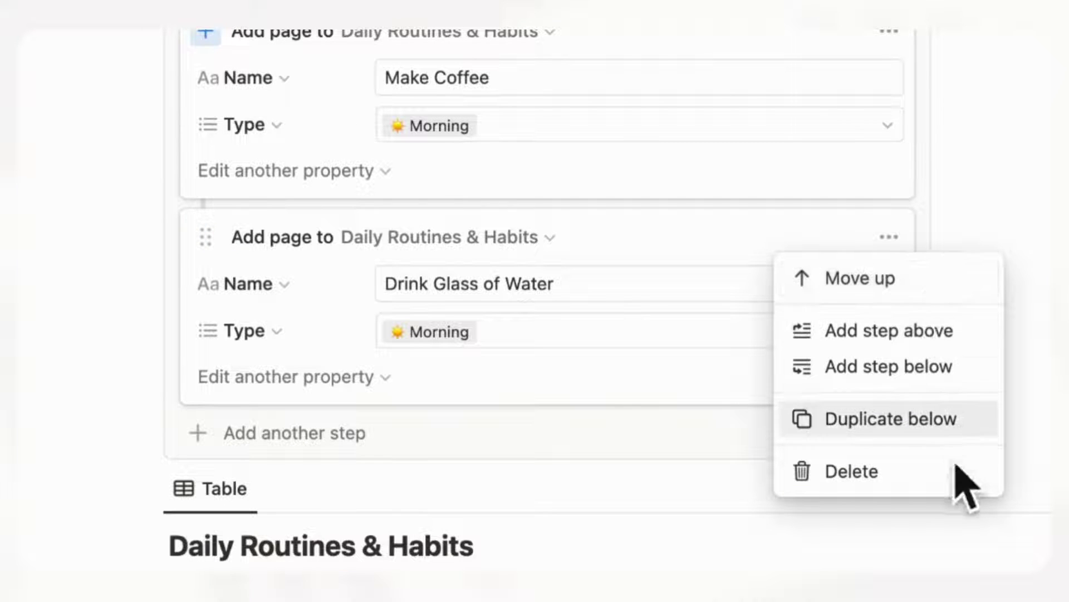
left_click(941, 426)
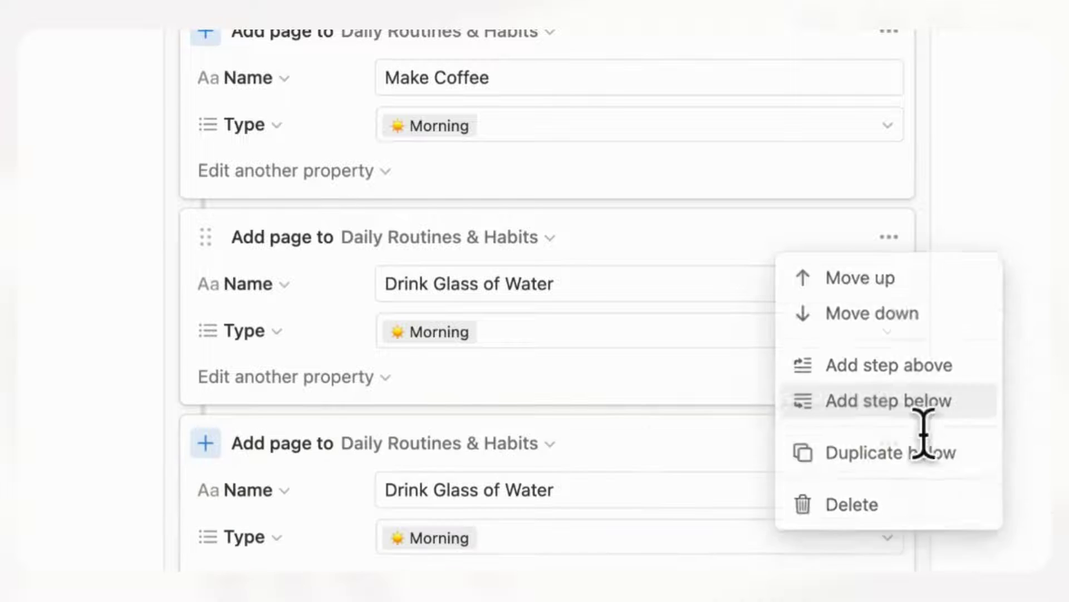
left_click(513, 501)
triple_click(513, 510)
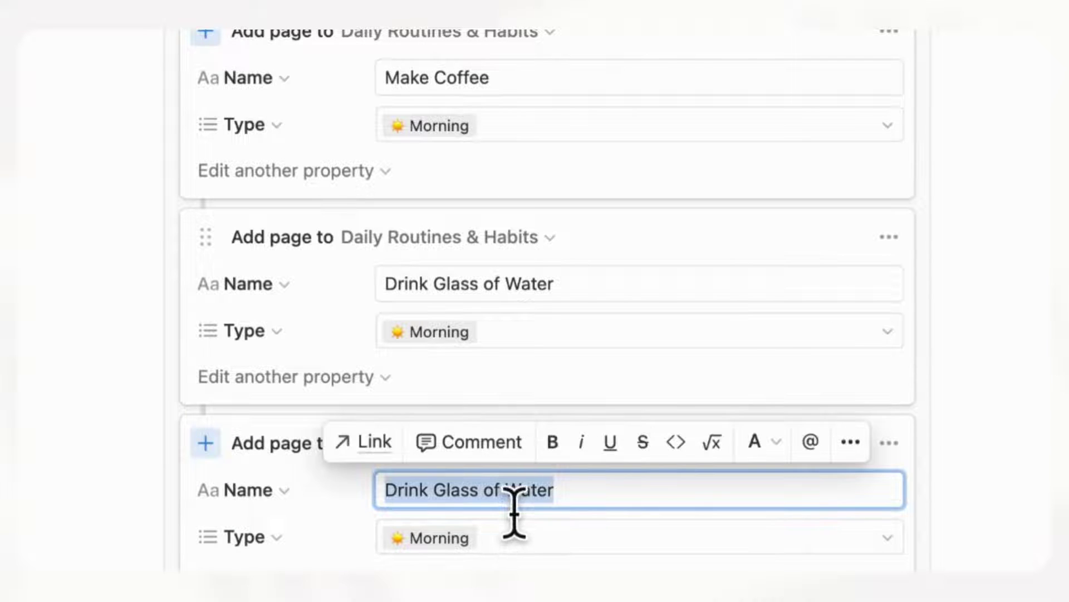
key("BackSpace")
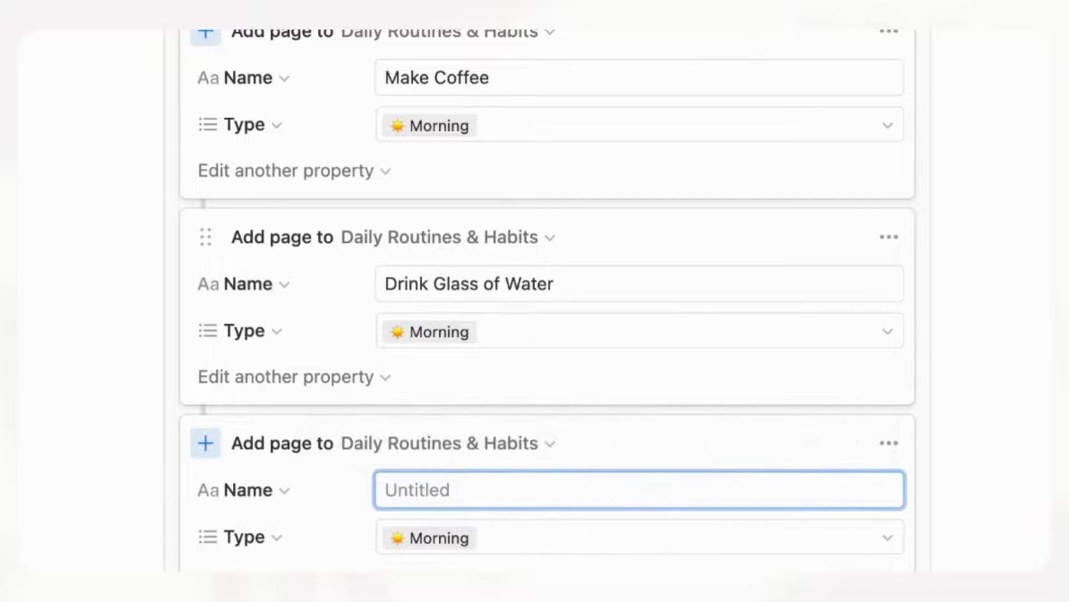
type("Step")
Step: Duplicate the "Step outside of the house for 10 minutes" action below itself and name the copy's page "Say Positive Affirmations"
scroll(549, 312, "down", 3)
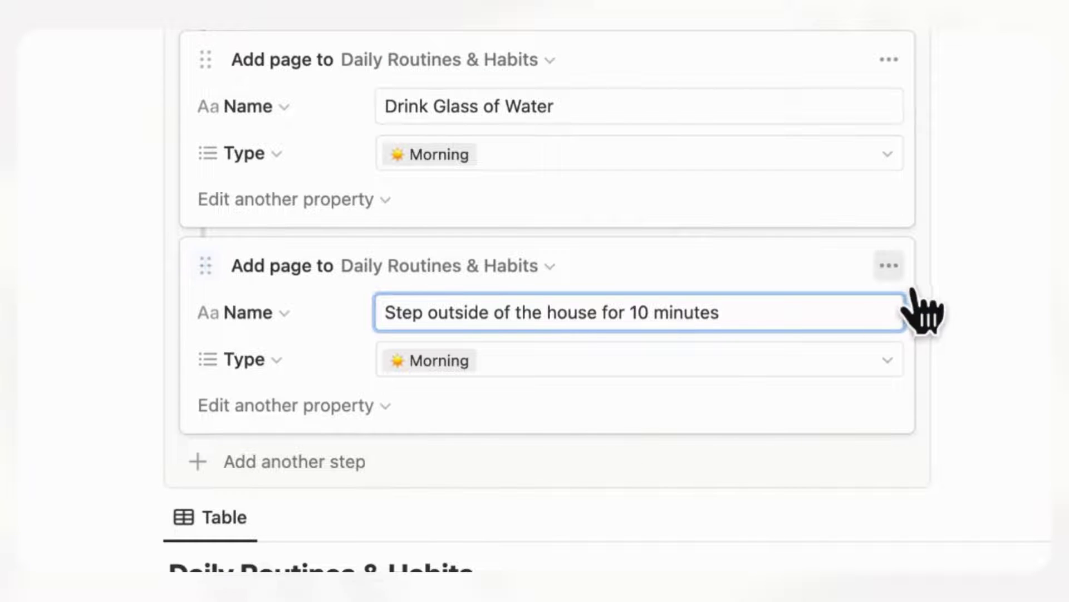
left_click(889, 265)
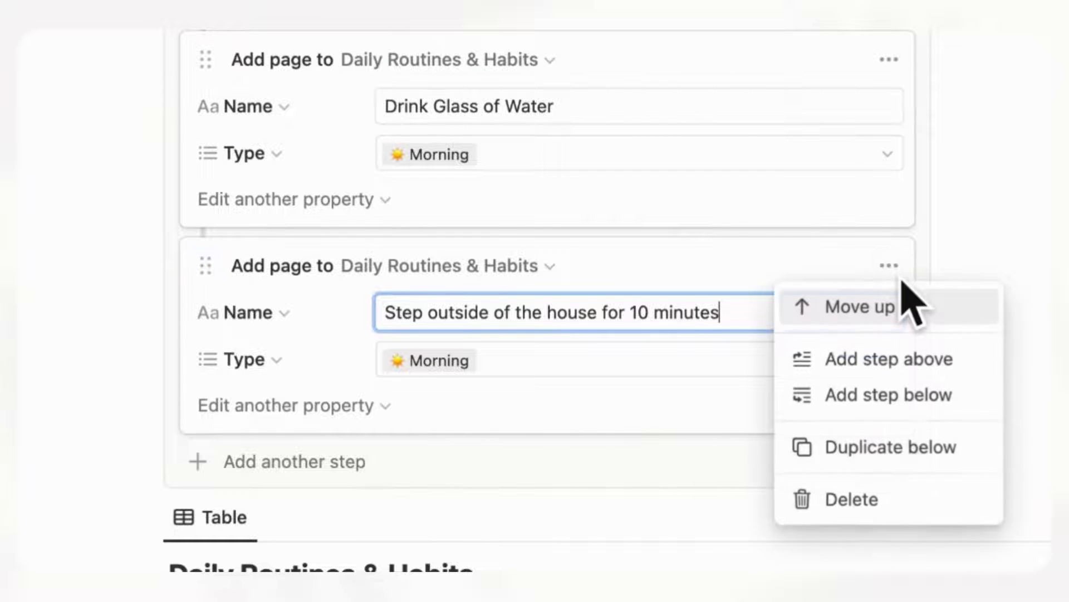
left_click(947, 462)
scroll(520, 509, "down", 2)
triple_click(521, 490)
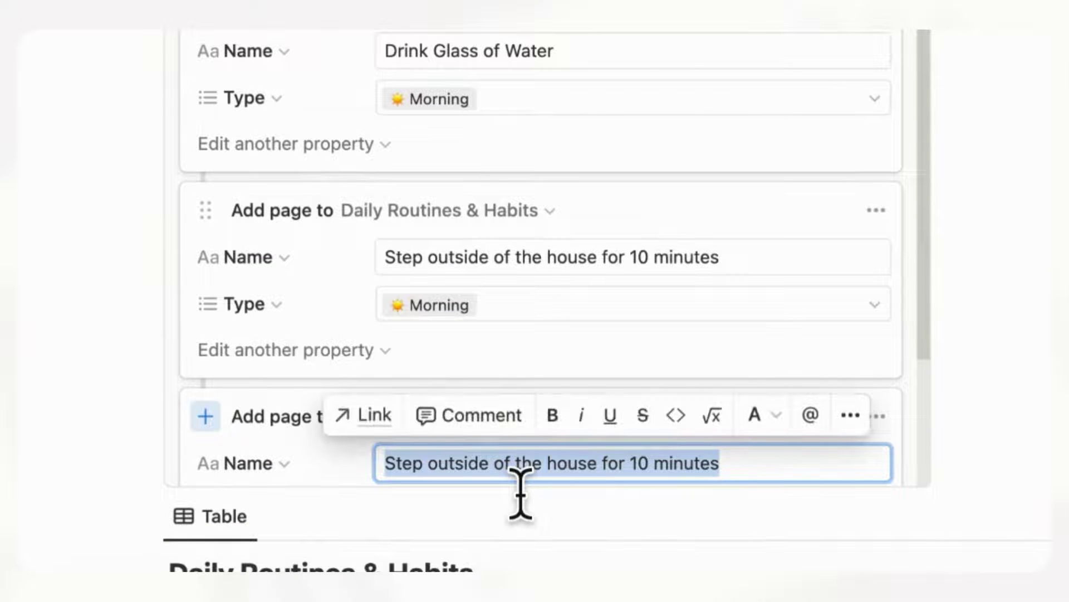
key("BackSpace")
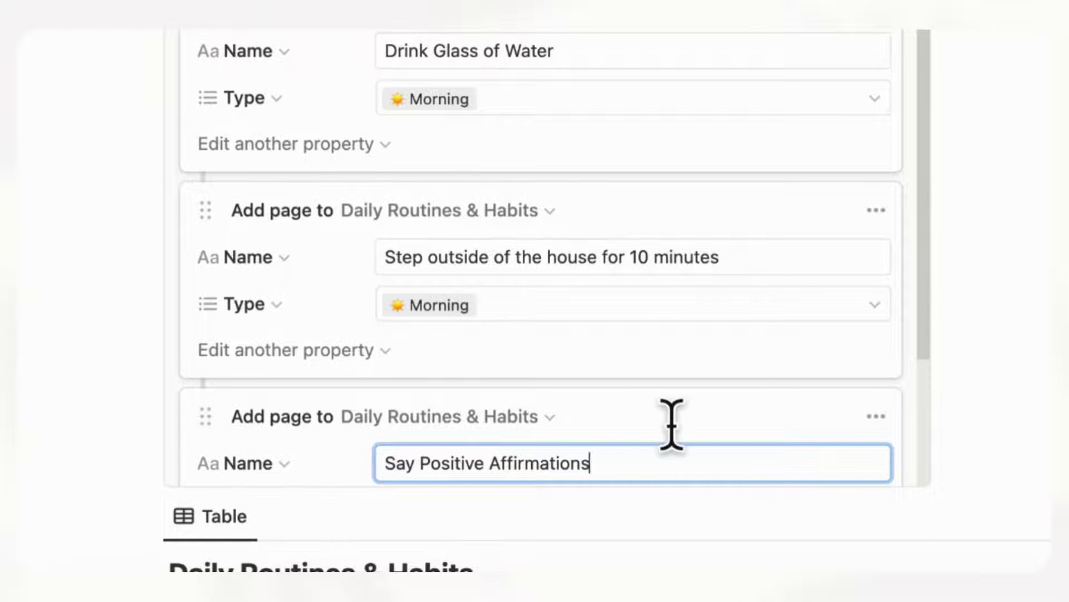
Step: Finish editing the Start New Day button and run it to add its routine pages to the table
scroll(674, 402, "down", 3)
scroll(507, 346, "up", 5)
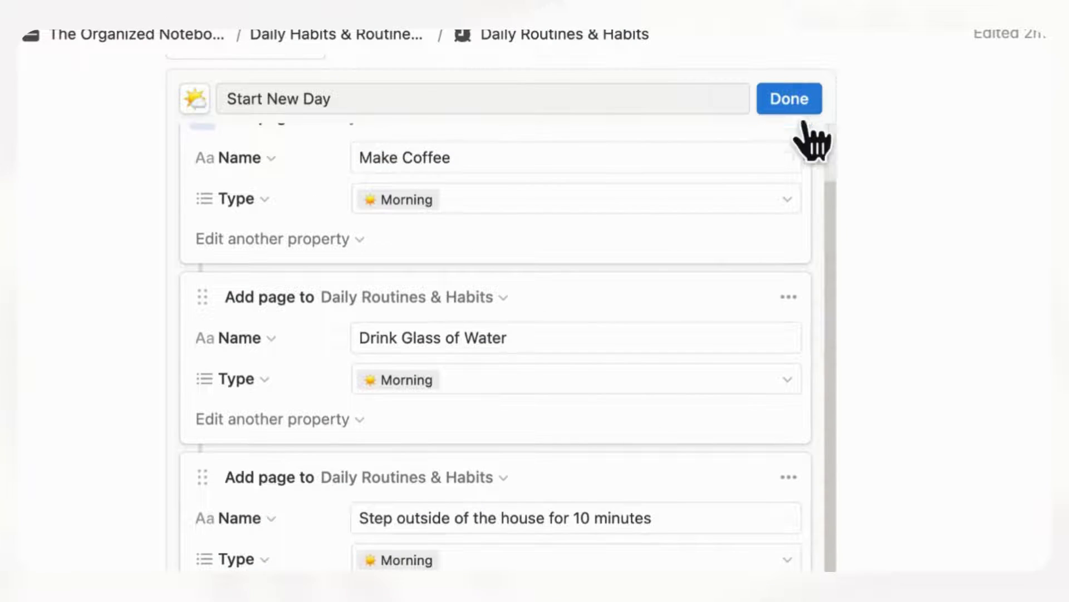
left_click(790, 99)
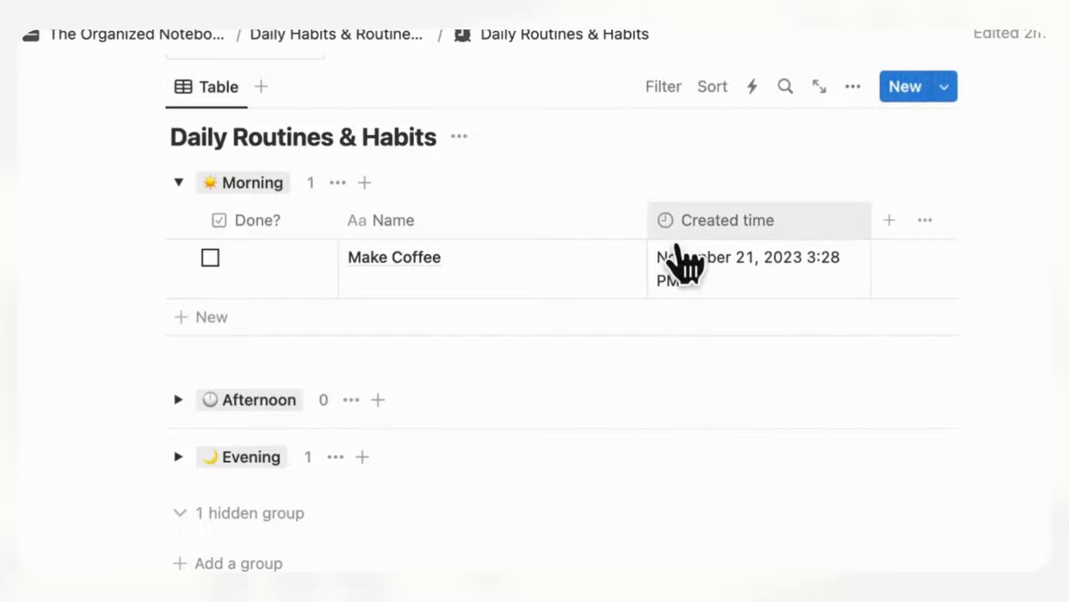
scroll(676, 254, "up", 2)
left_click(245, 156)
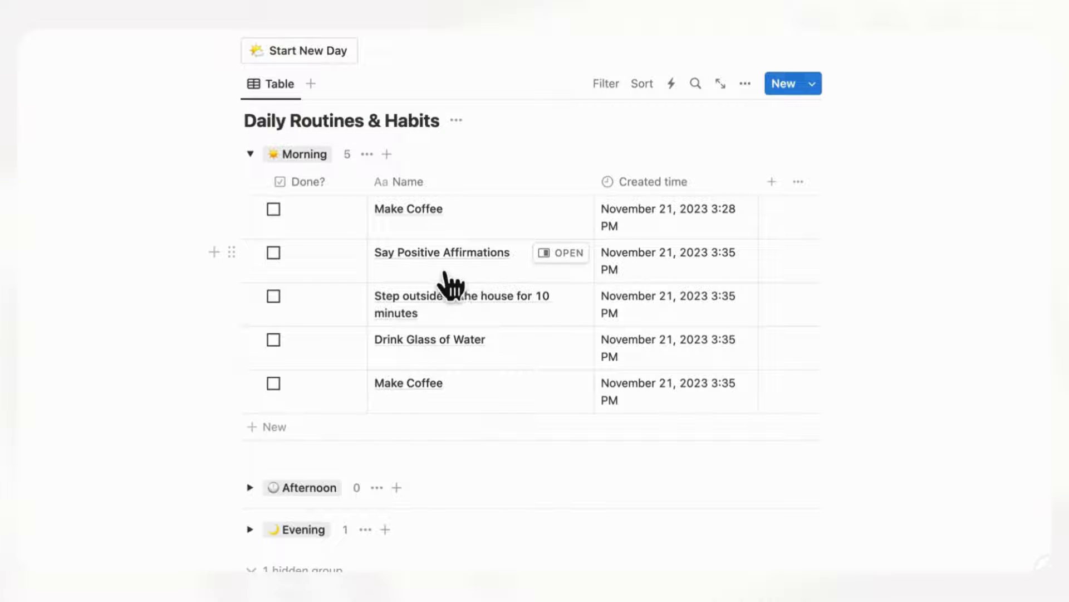
Step: Reopen the Start New Day button's settings and compare the order of its actions with the row order in the Morning group
scroll(466, 286, "up", 2)
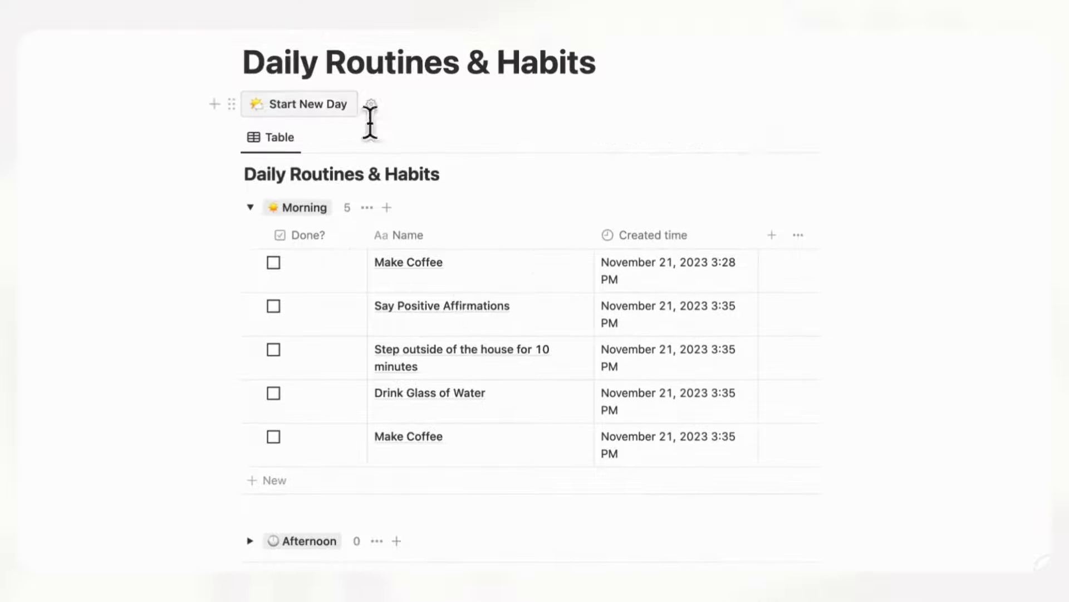
left_click(371, 104)
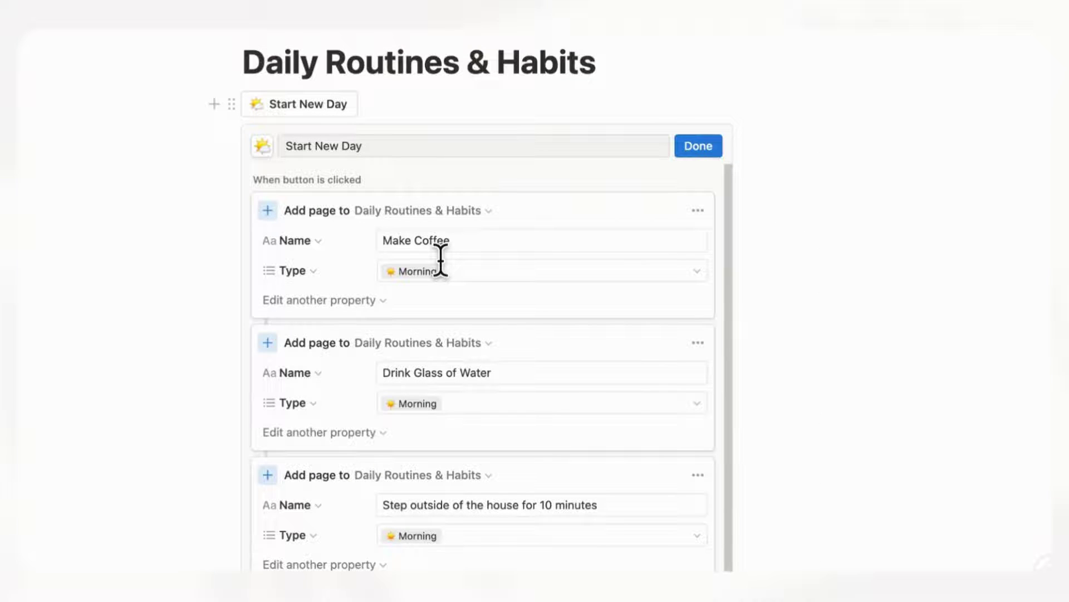
scroll(440, 259, "down", 4)
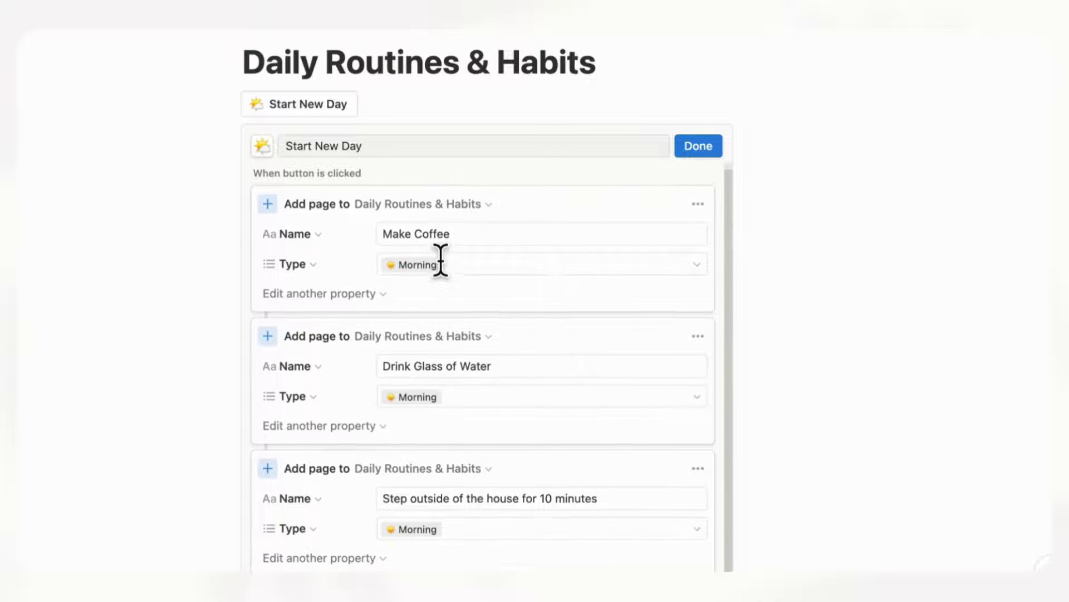
scroll(473, 438, "down", 3)
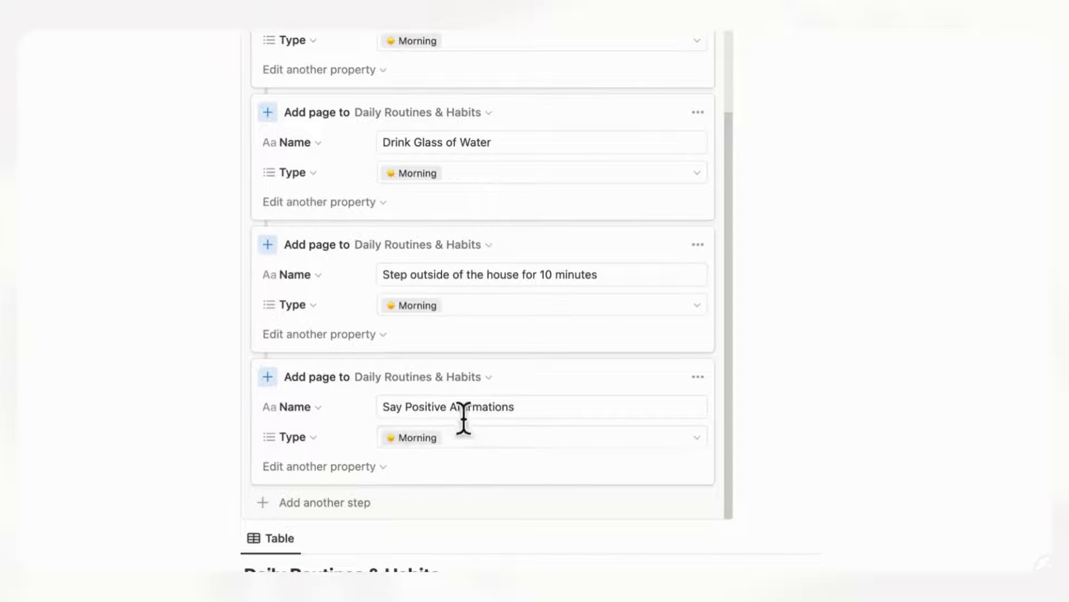
key("Escape")
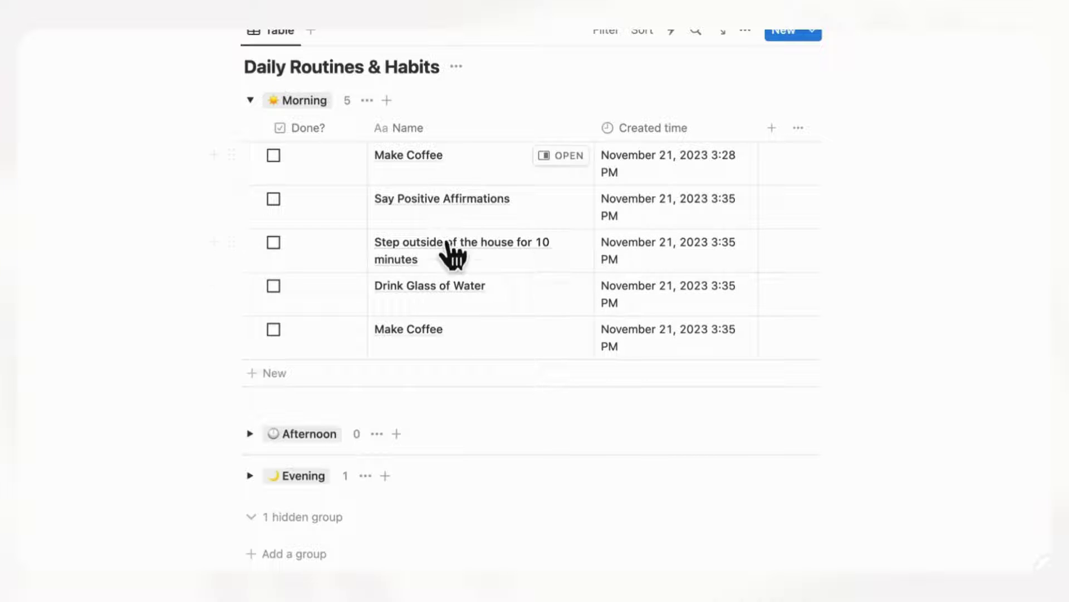
scroll(458, 329, "up", 5)
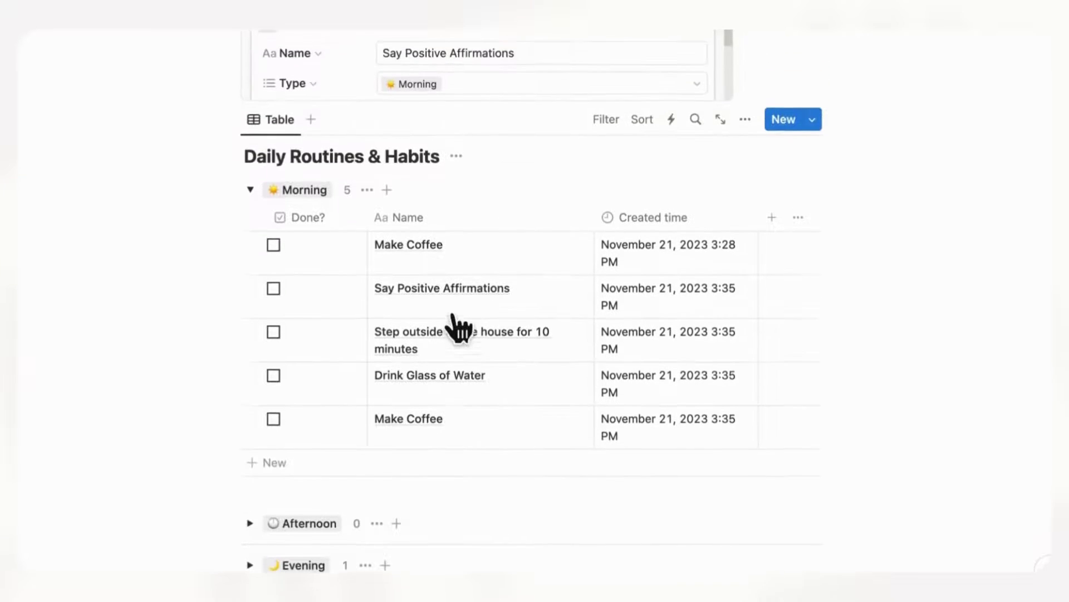
scroll(473, 207, "up", 4)
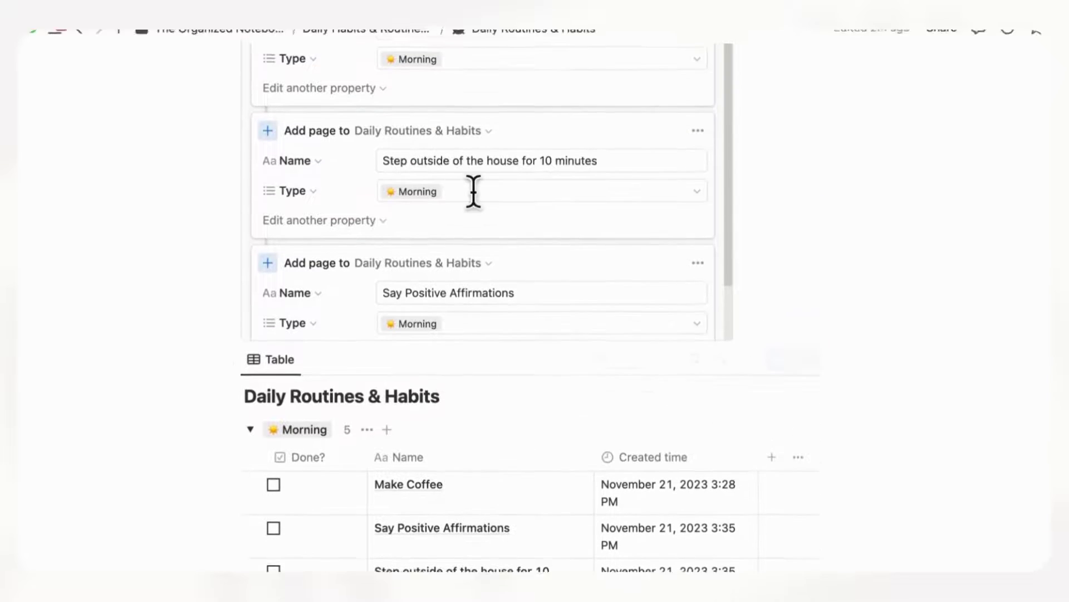
scroll(473, 208, "up", 2)
scroll(490, 267, "down", 1)
scroll(489, 266, "up", 1)
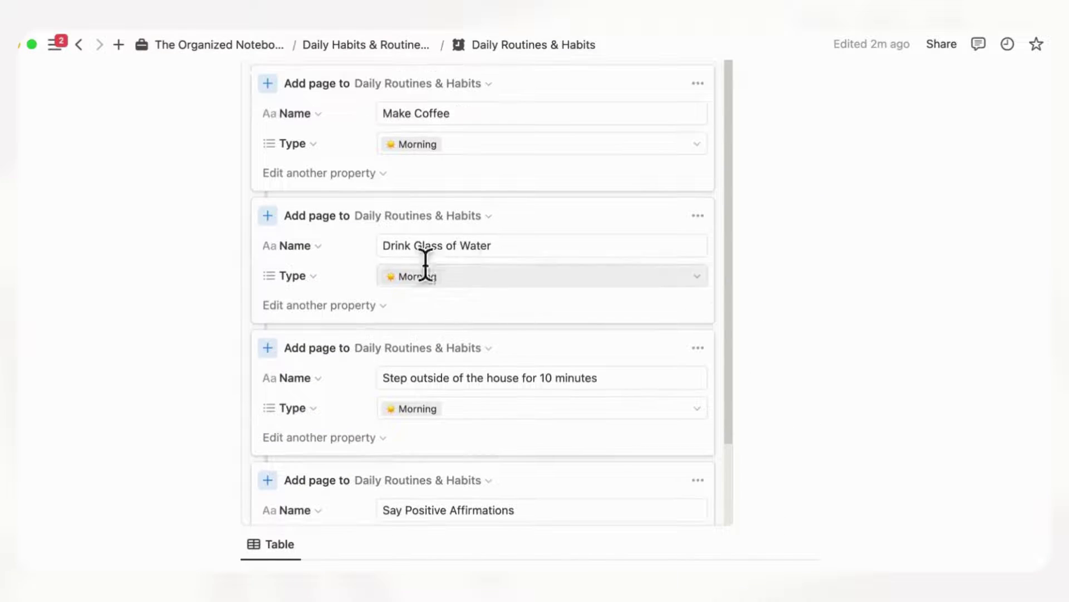
Step: Move the "Drink Glass of Water" action below the "Say Positive Affirmations" action in the Start New Day button
scroll(499, 331, "down", 1)
left_click_drag(289, 214, 331, 518)
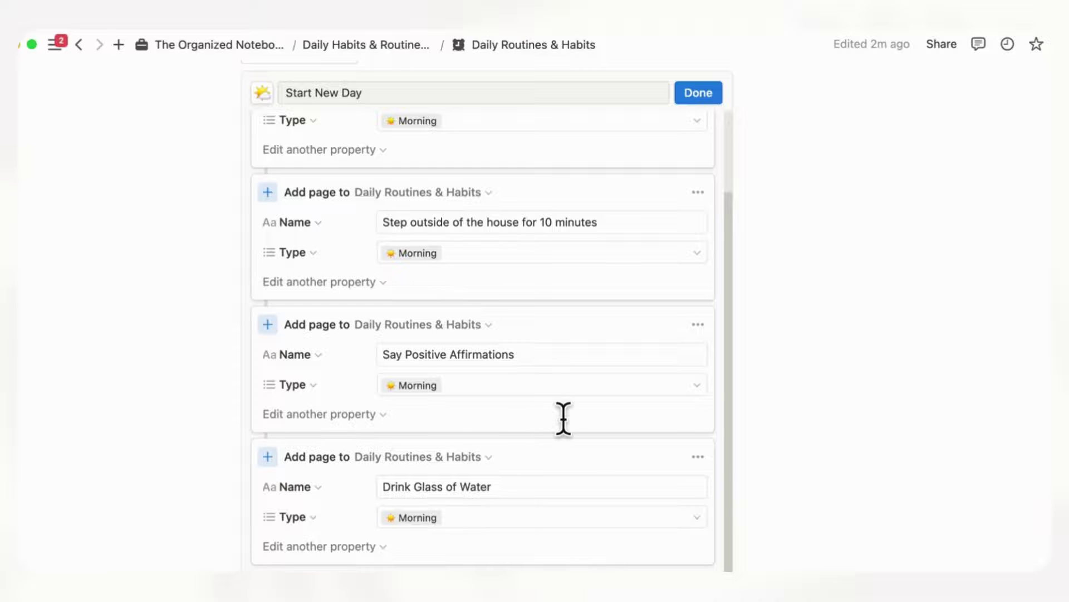
scroll(562, 418, "up", 3)
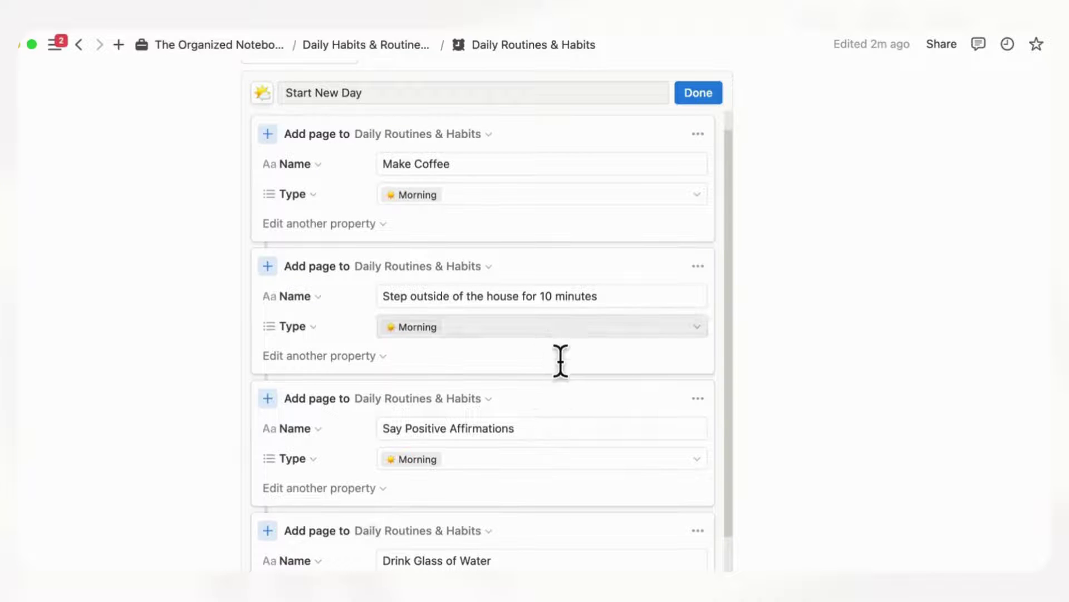
scroll(539, 362, "up", 1)
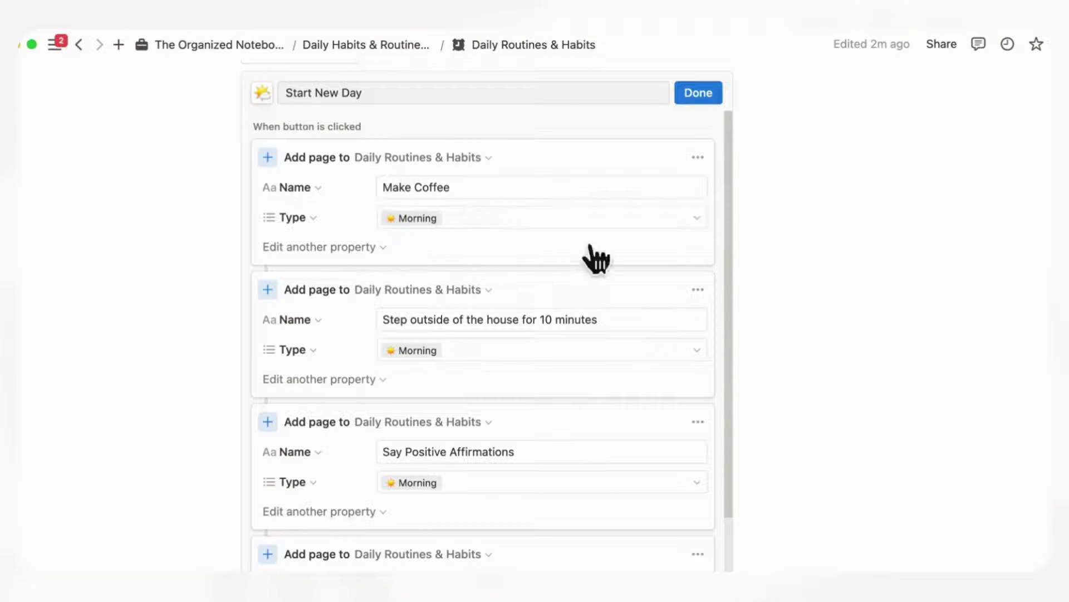
Step: Finish editing the Start New Day button and delete all existing rows in the Morning group
left_click(711, 100)
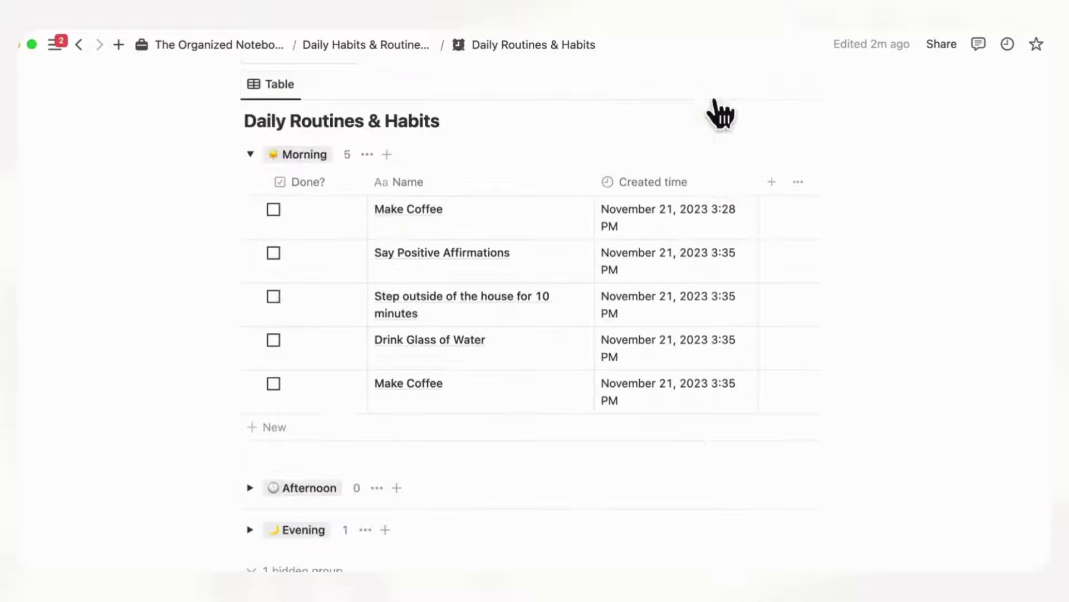
left_click_drag(170, 211, 352, 399)
key("Delete")
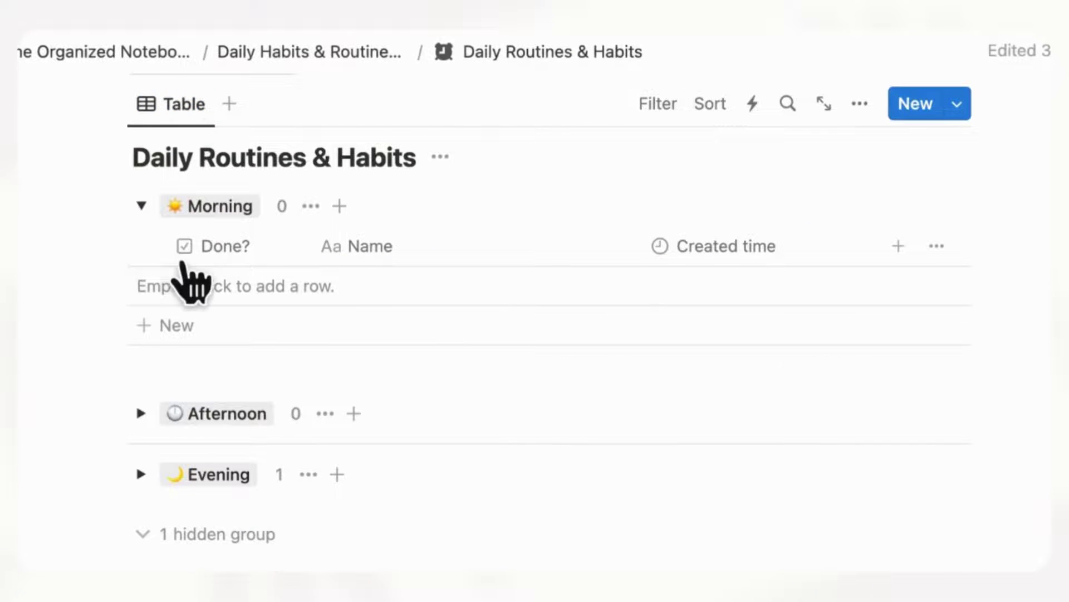
Step: Expand the Evening and Afternoon groups and run the Start New Day button to add fresh routine pages
left_click(141, 205)
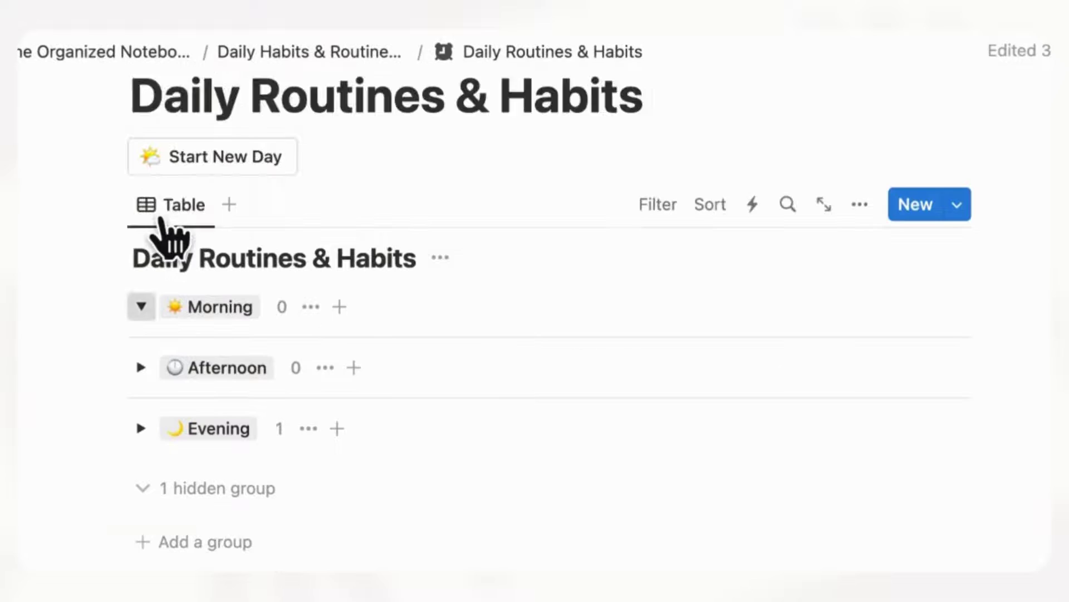
left_click(142, 306)
scroll(176, 384, "down", 2)
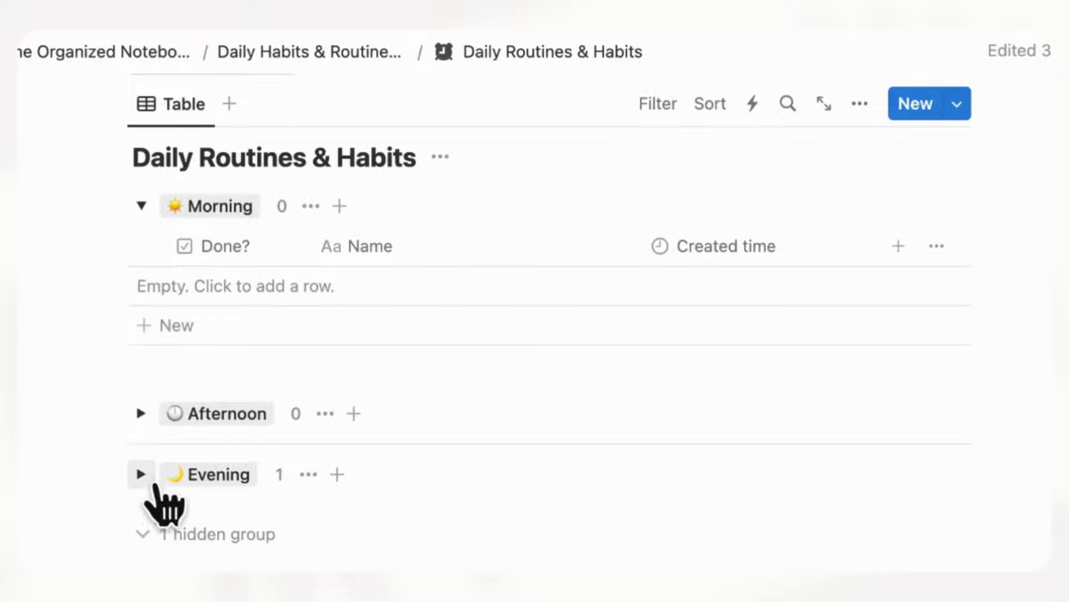
left_click(141, 474)
left_click(141, 413)
scroll(190, 491, "up", 5)
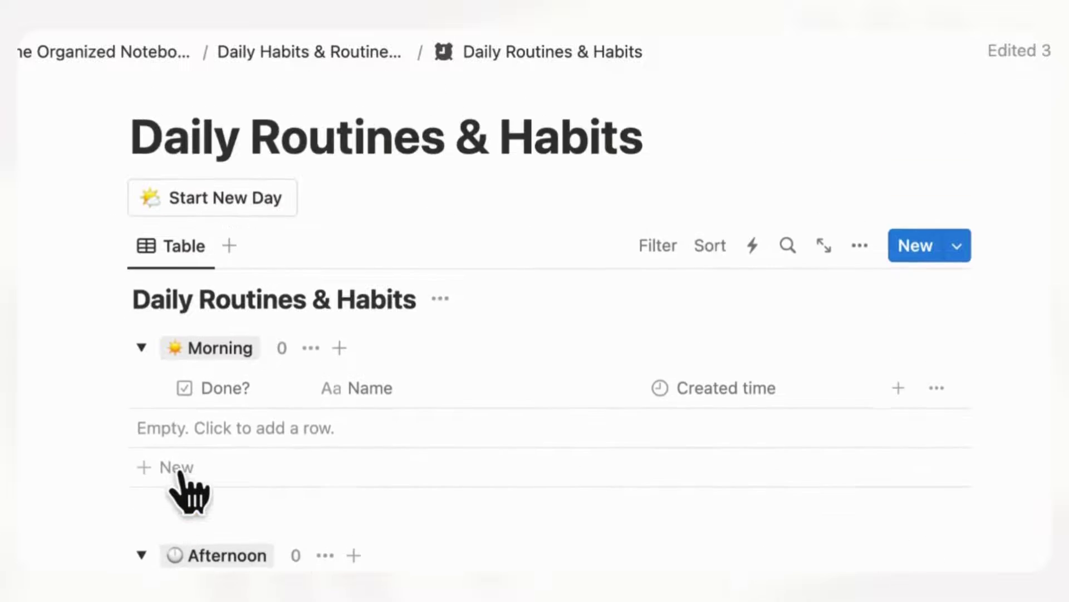
left_click(241, 238)
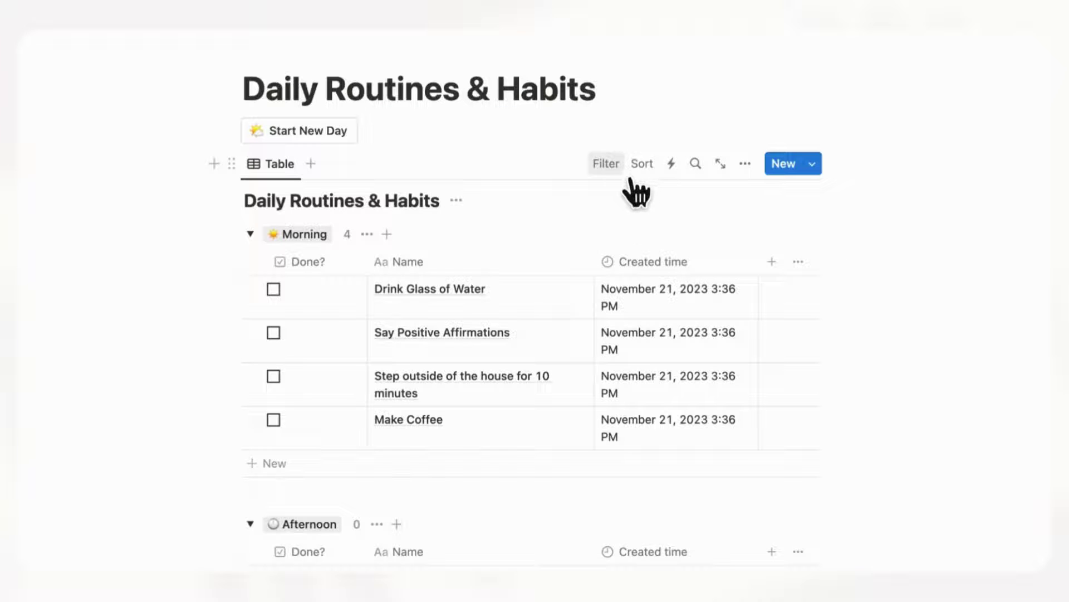
Step: Filter the table to rows whose Done? property is Unchecked and save the filter for everyone
left_click(613, 170)
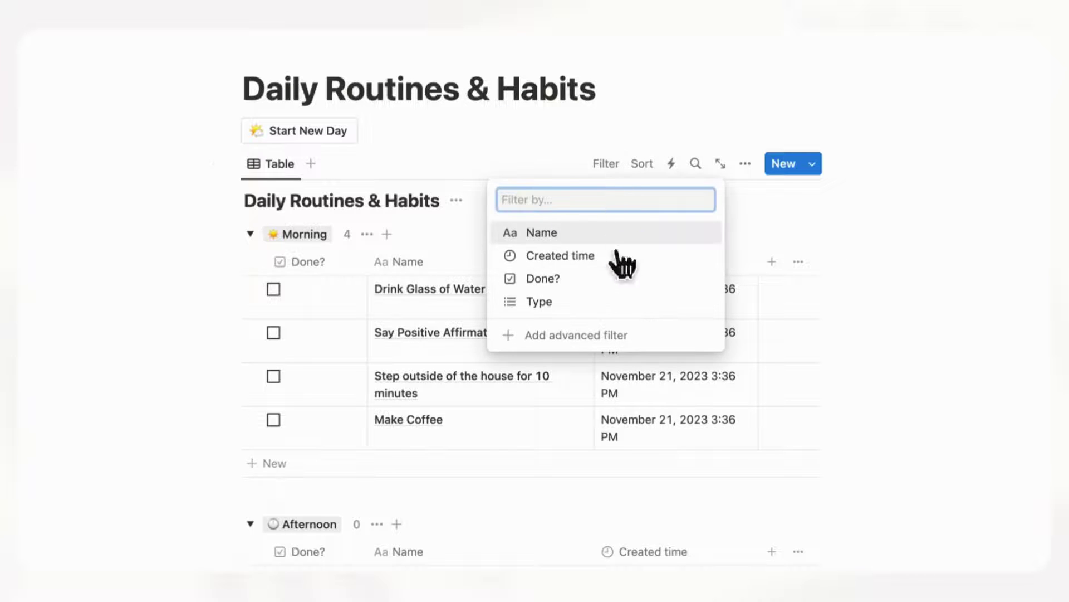
left_click(591, 278)
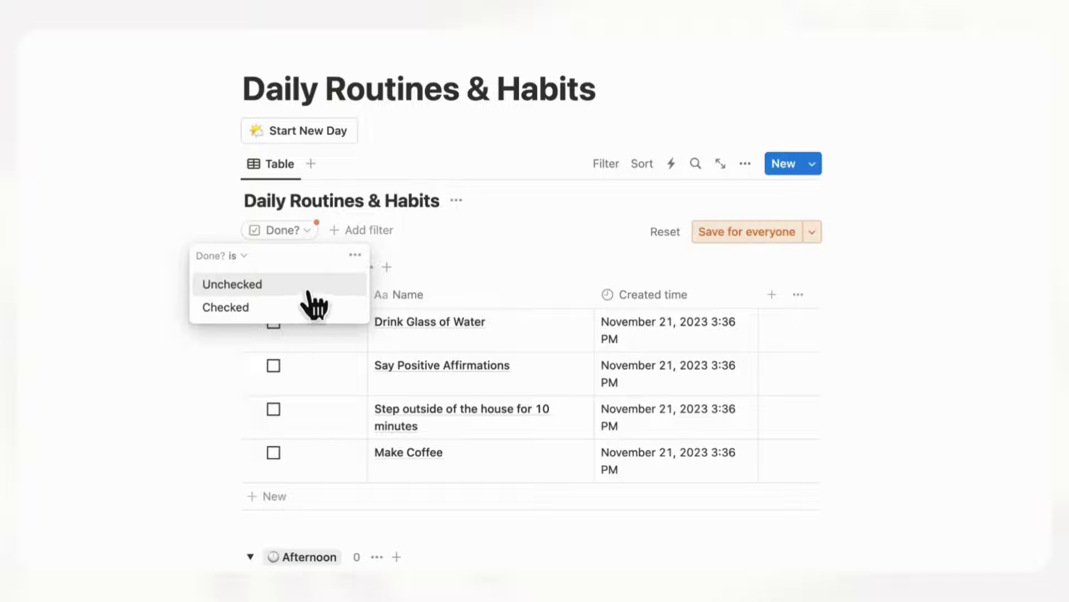
left_click(275, 294)
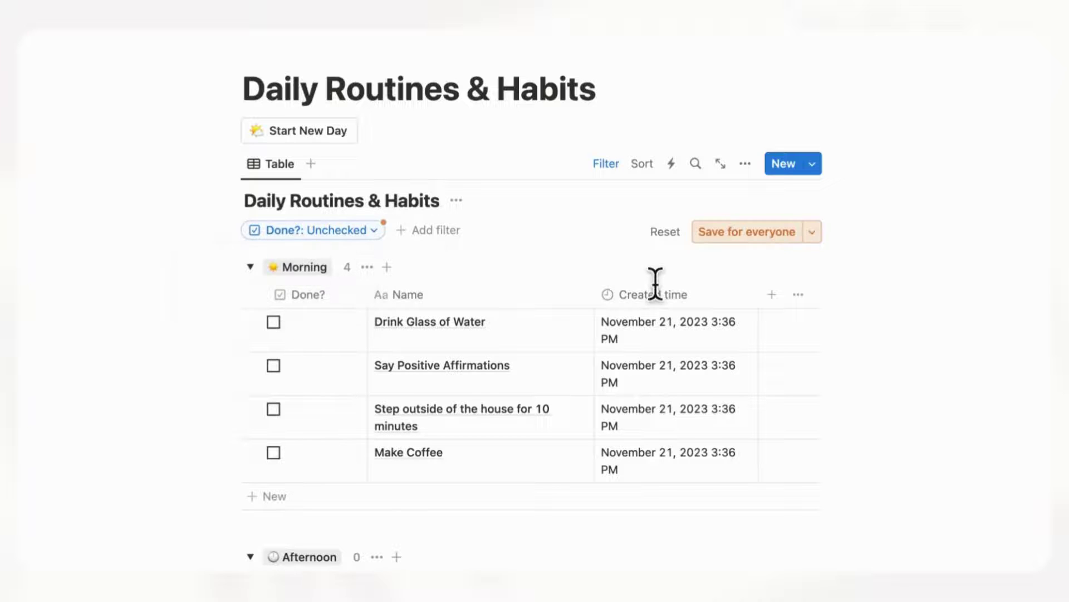
left_click(744, 237)
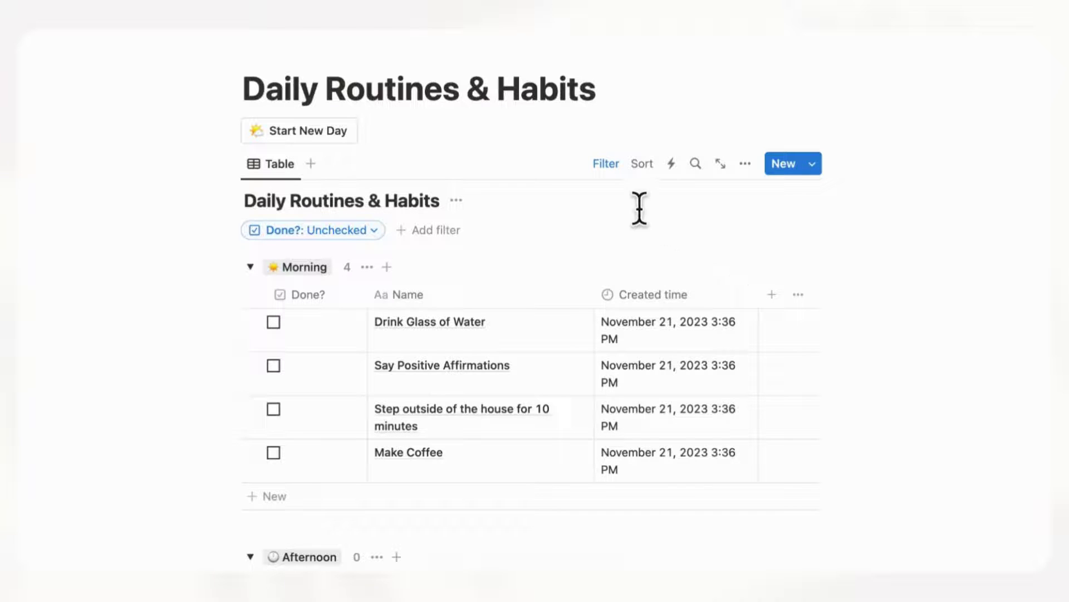